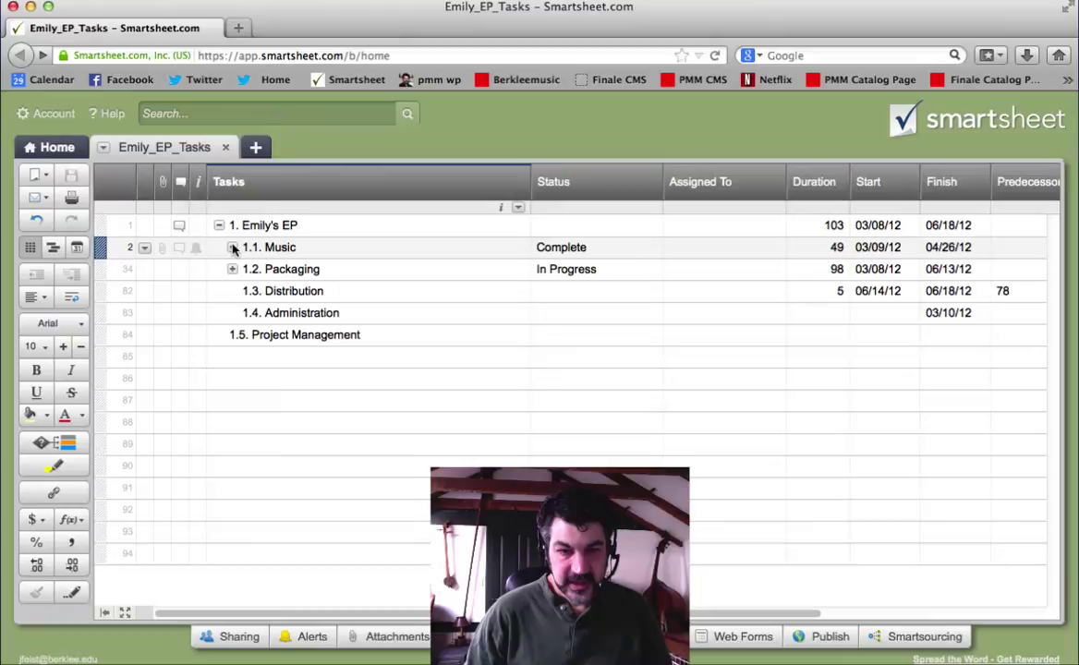
Expand and collapse the Music, Packaging and Songwriting groups to examine how the task outline breaks down
left_click(232, 247)
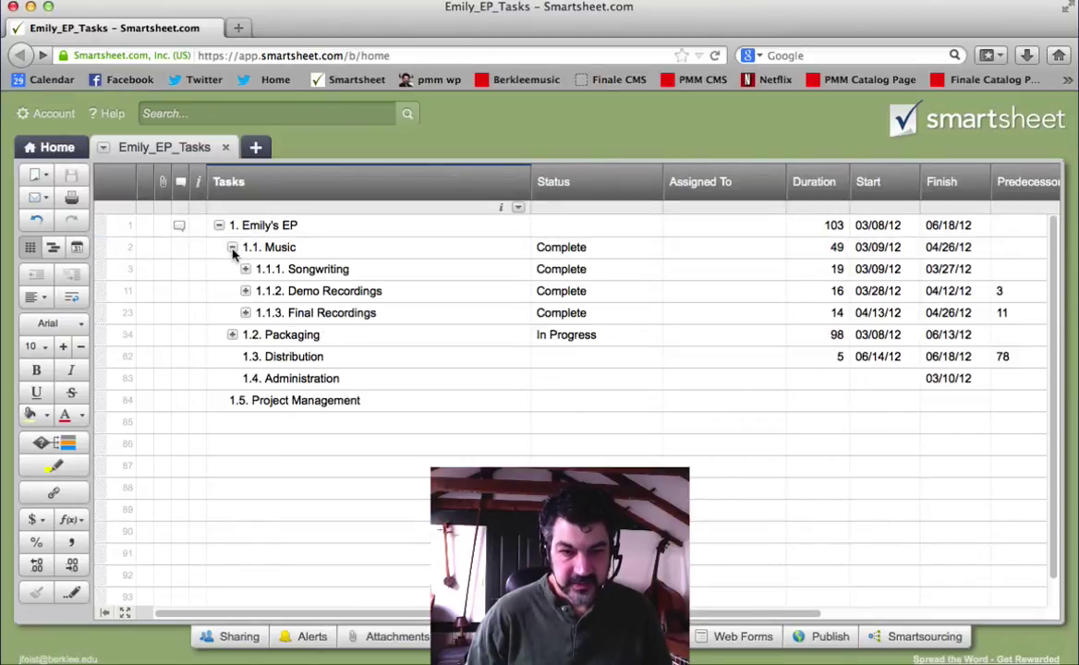
left_click(233, 335)
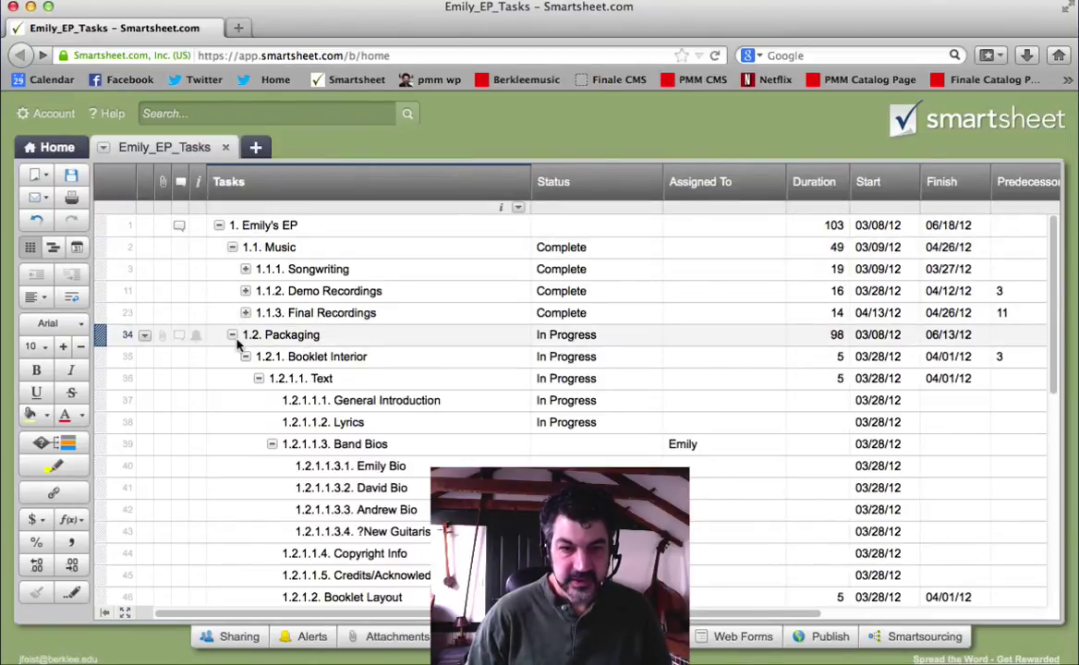
left_click(232, 335)
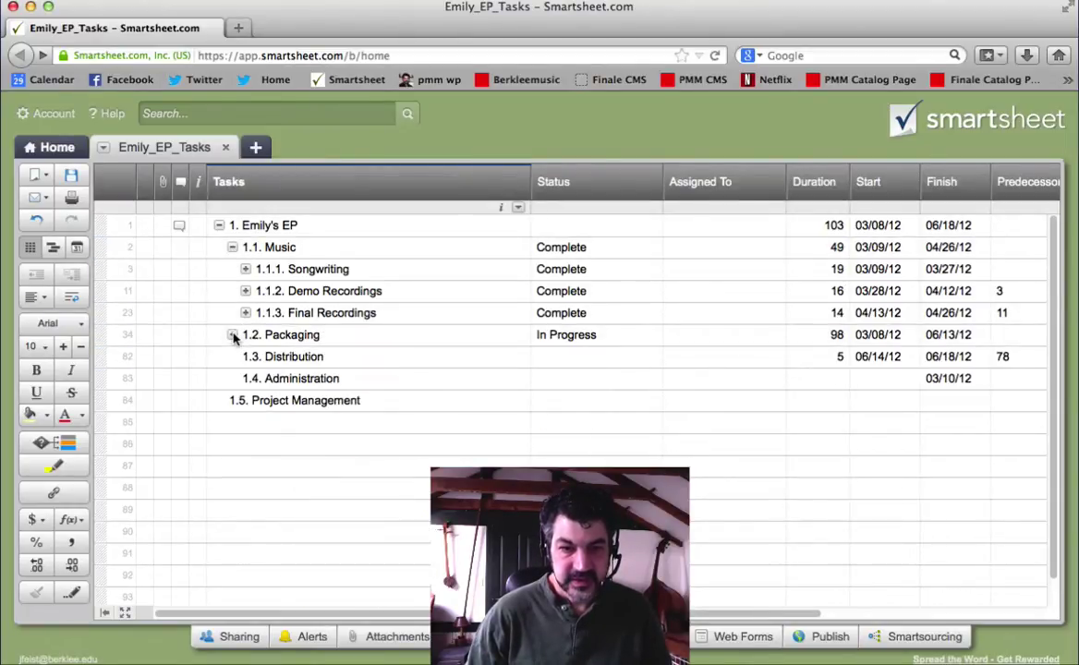
left_click(231, 247)
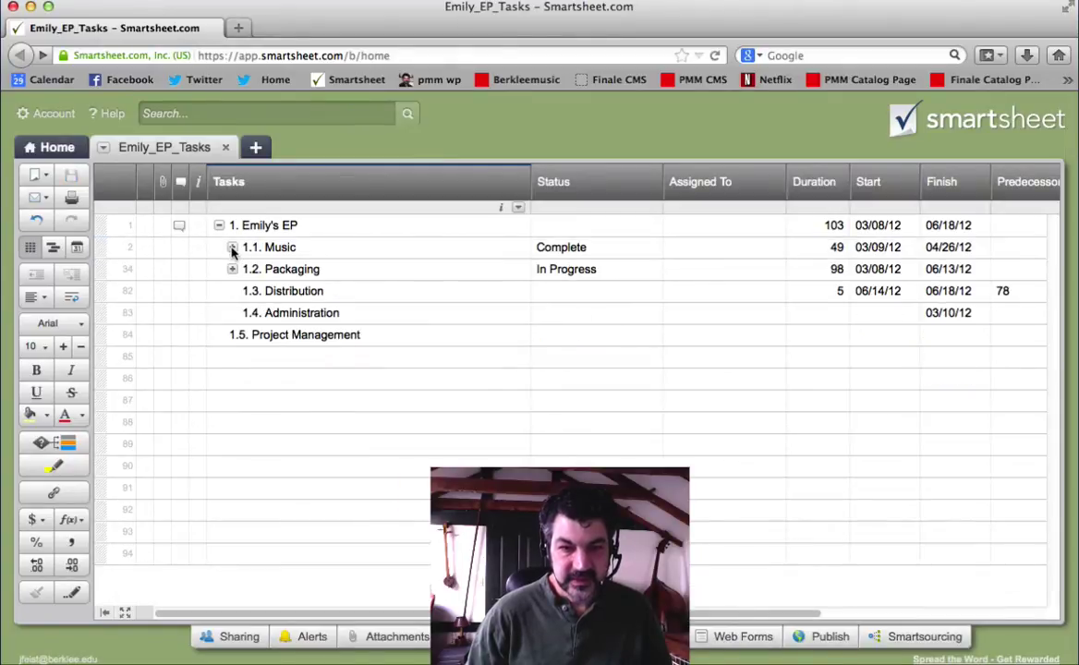
left_click(232, 248)
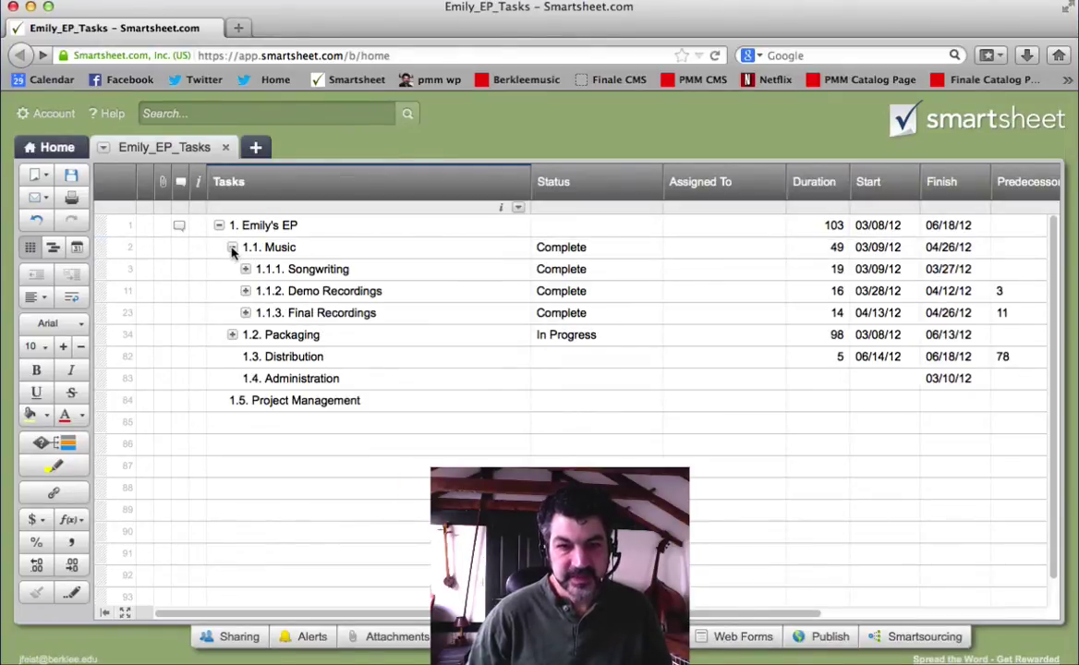
left_click(232, 247)
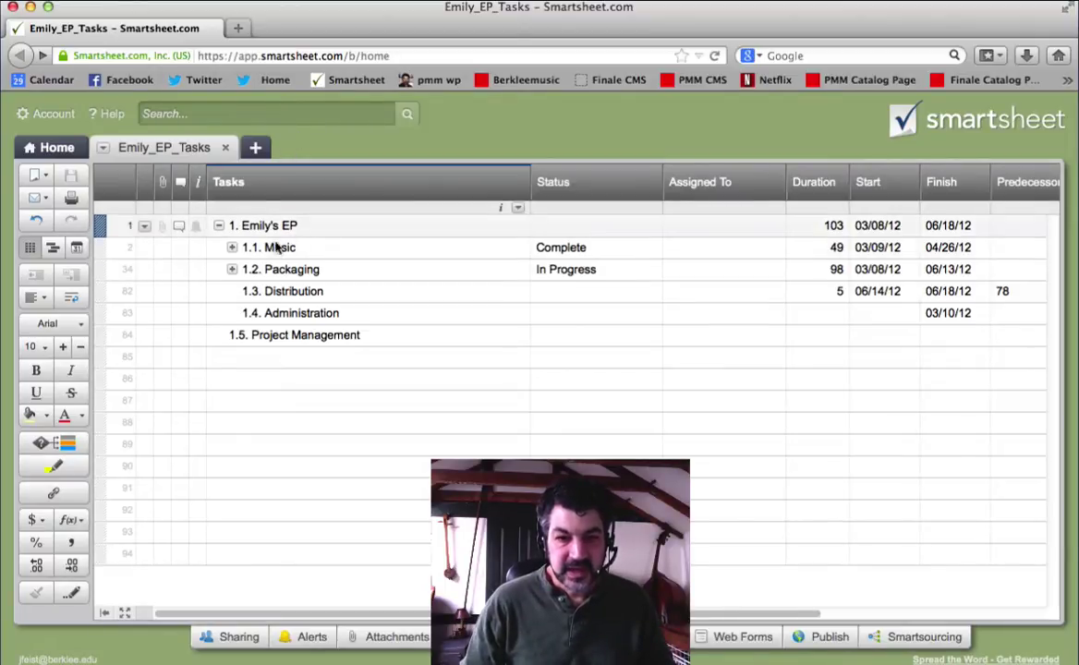
left_click(233, 247)
left_click(245, 270)
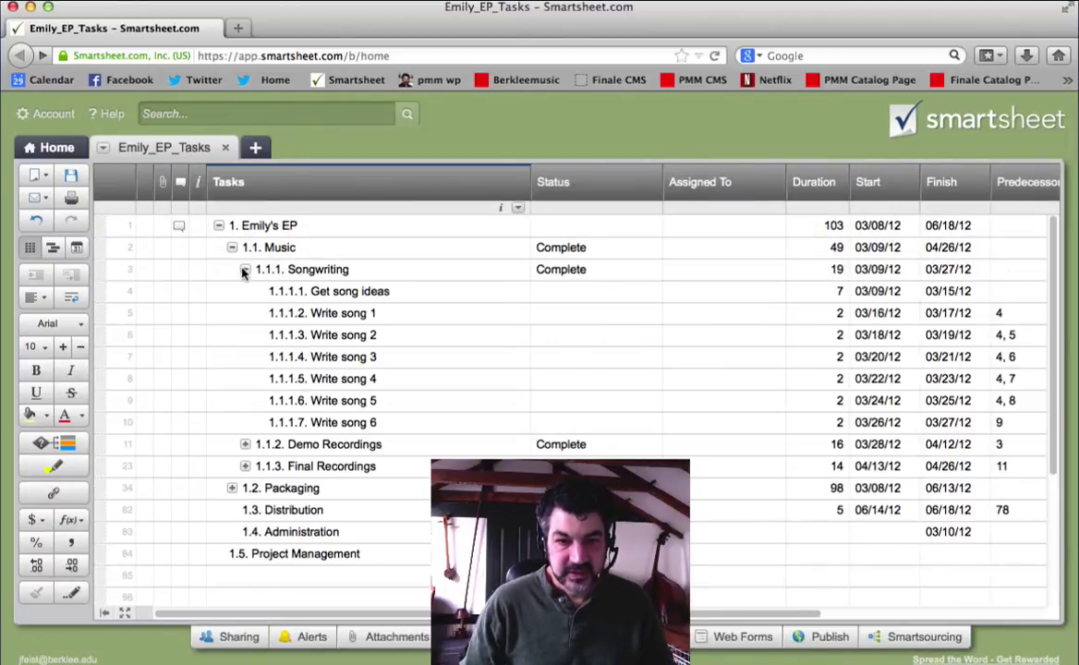
left_click(243, 269)
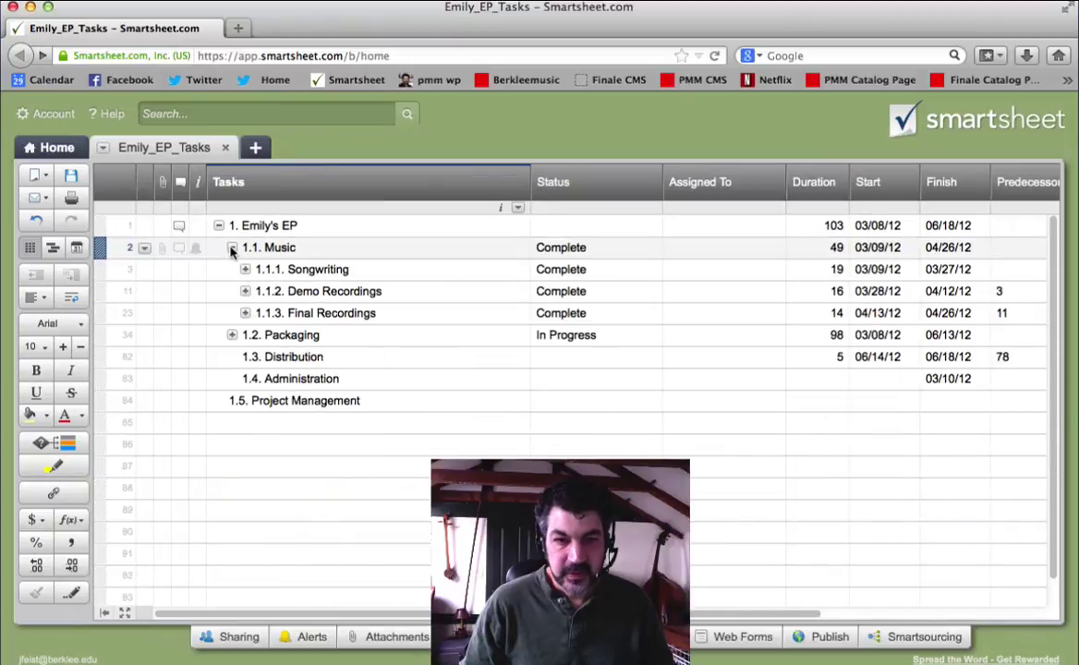
left_click(232, 247)
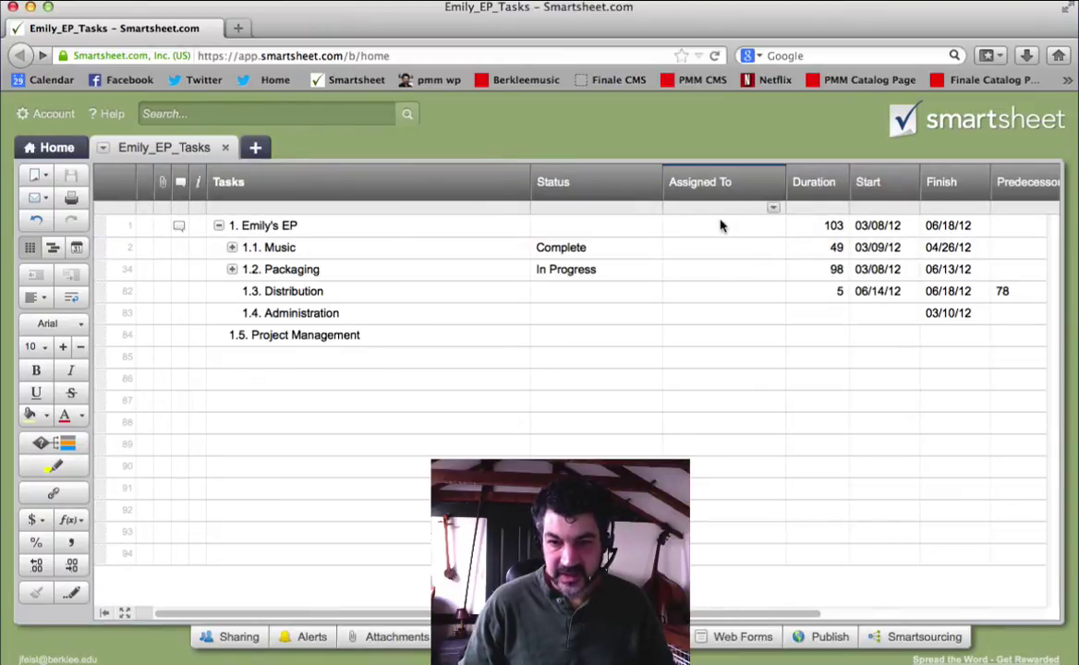
Enter the responsible person's first name as the assignee of the Music task
left_click(725, 248)
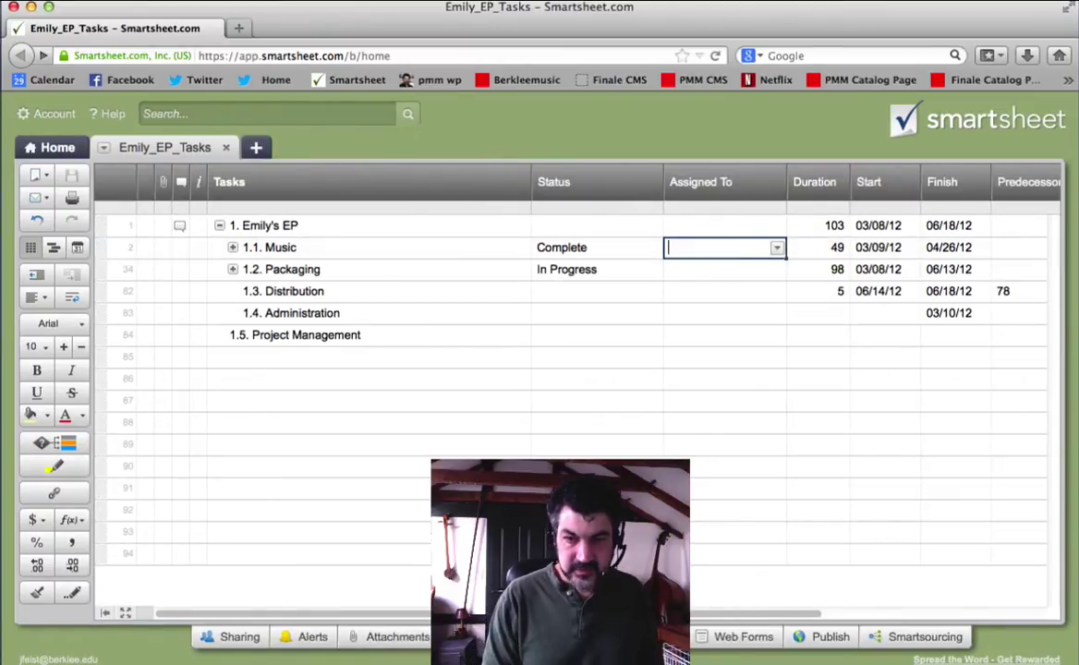
type("emily")
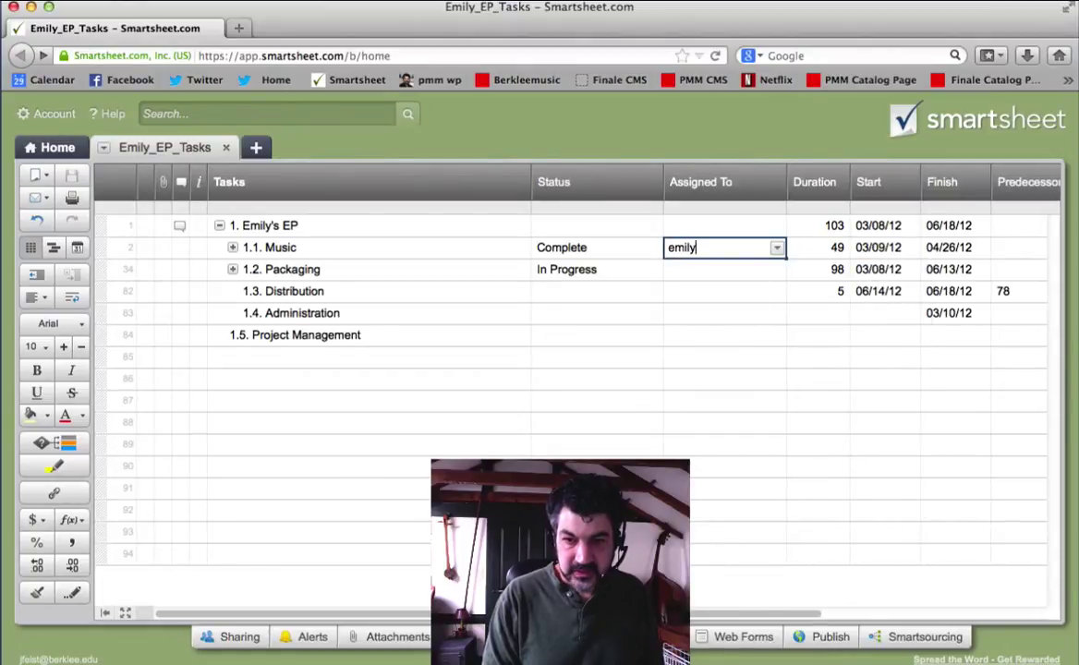
key("Return")
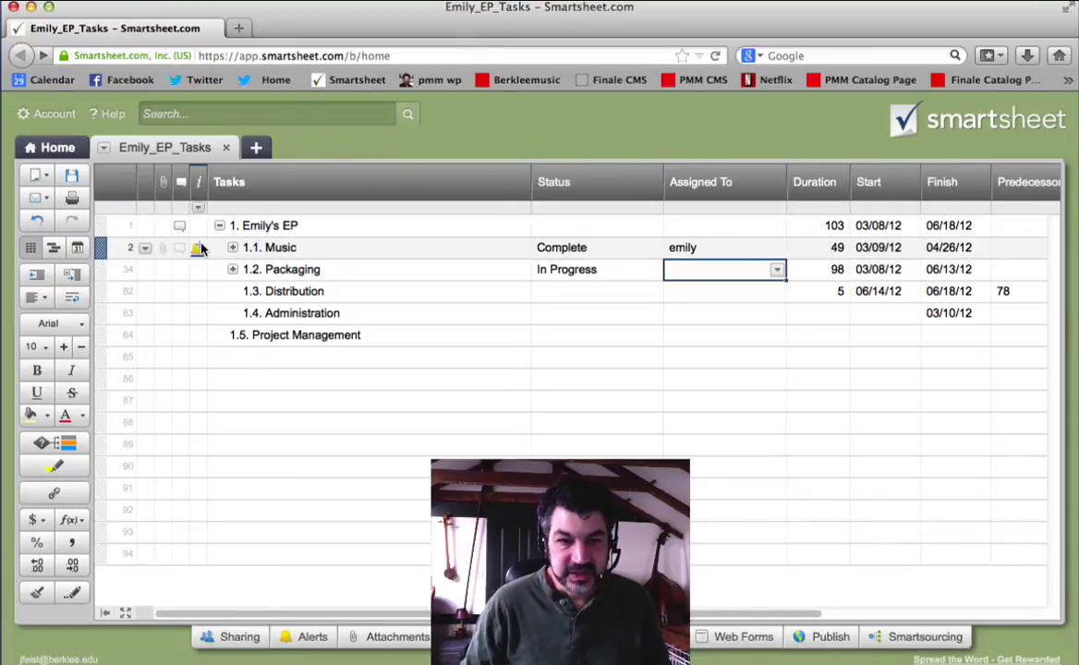
Inspect the new discussion form for the Music task without saving it, and look over the sheet's remaining columns
left_click(180, 250)
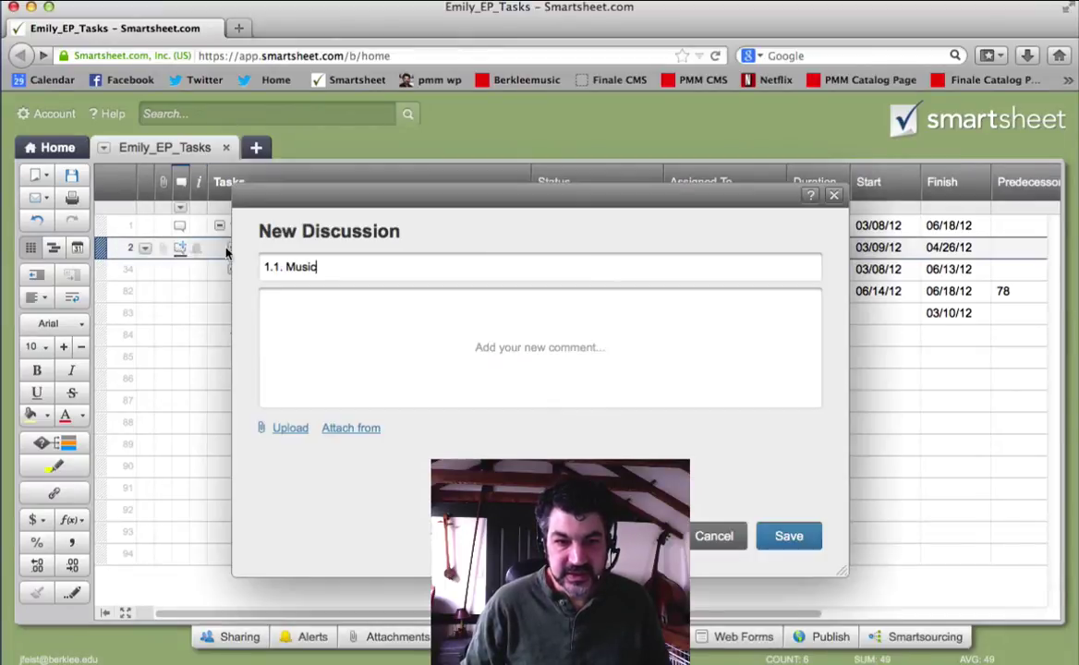
left_click(713, 536)
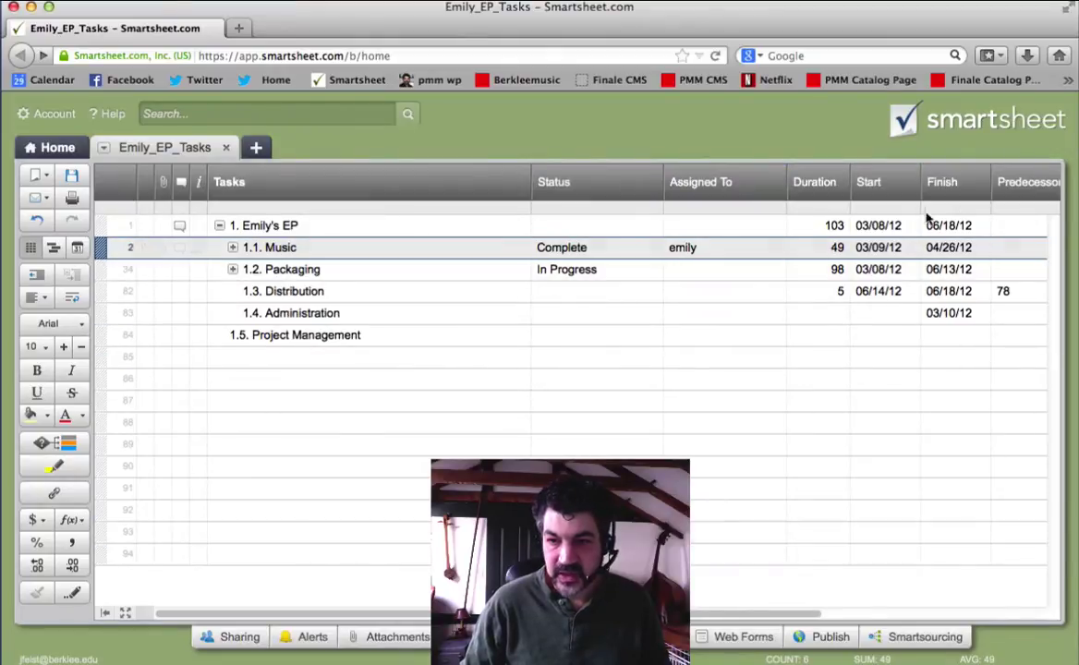
scroll(804, 255, "right", 3)
scroll(804, 256, "left", 4)
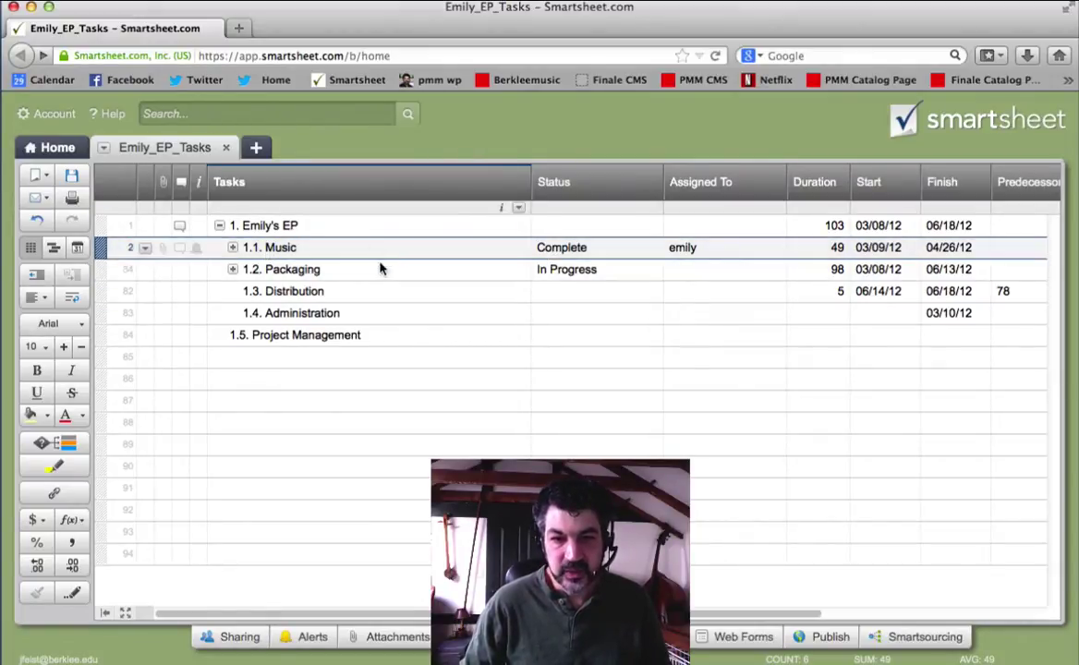
left_click(587, 269)
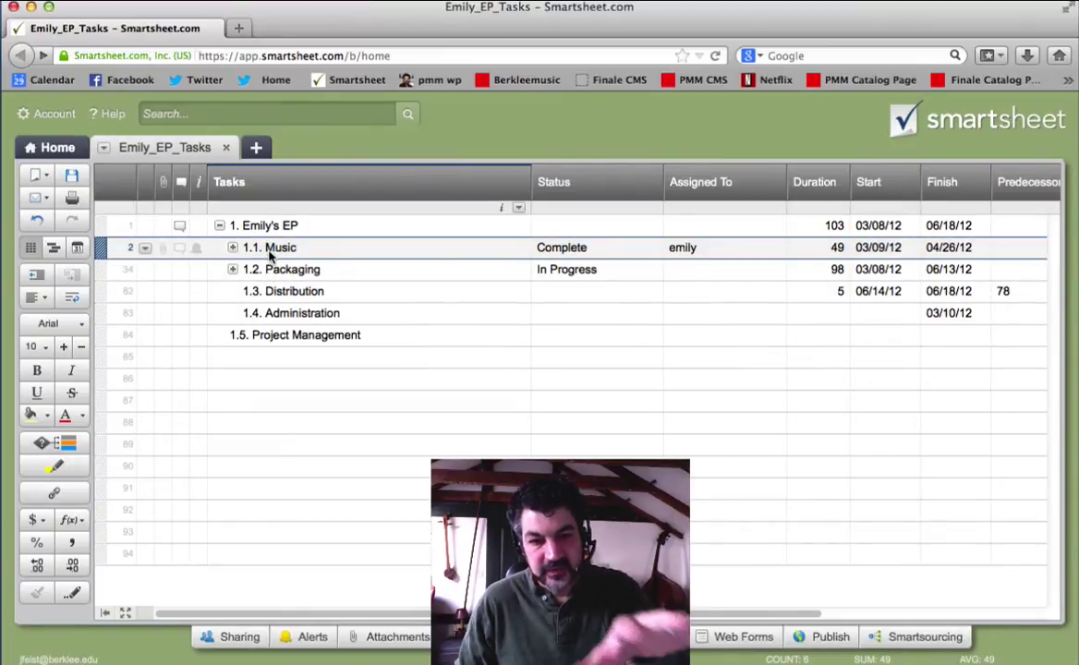
left_click_drag(270, 253, 273, 261)
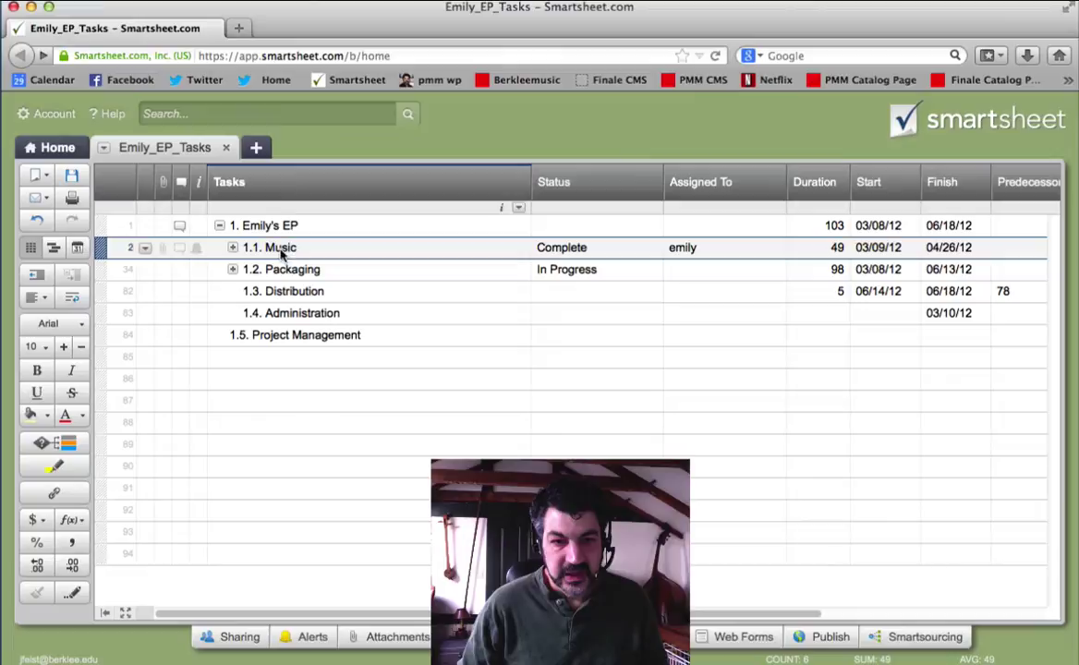
Expand the Packaging group and go through its Text, General Introduction and Lyrics tasks
left_click(233, 247)
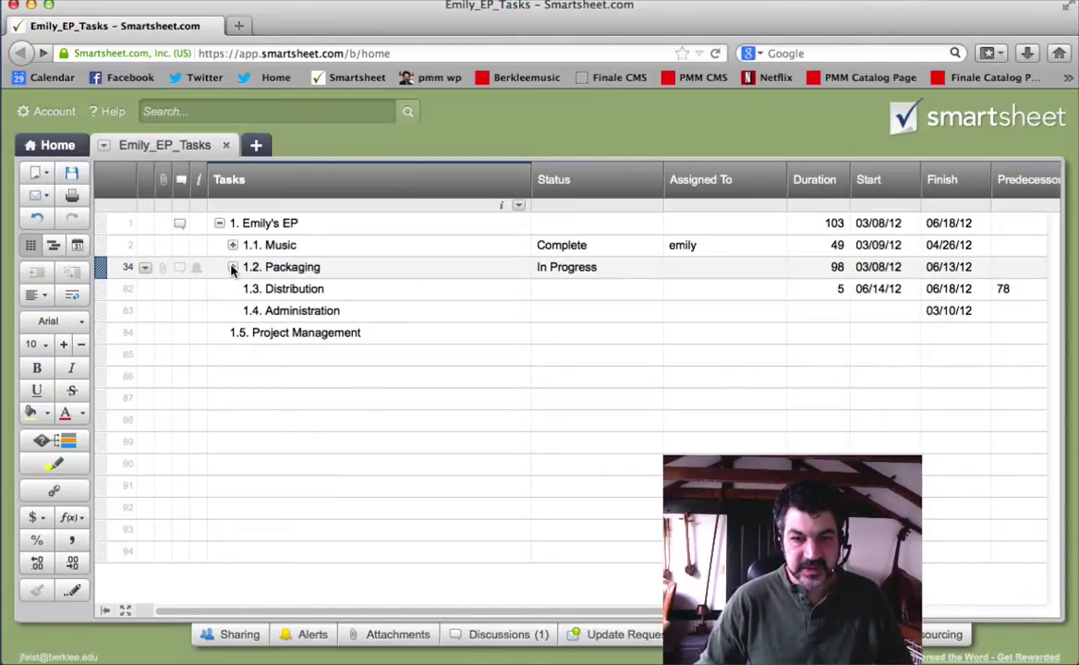
left_click(233, 267)
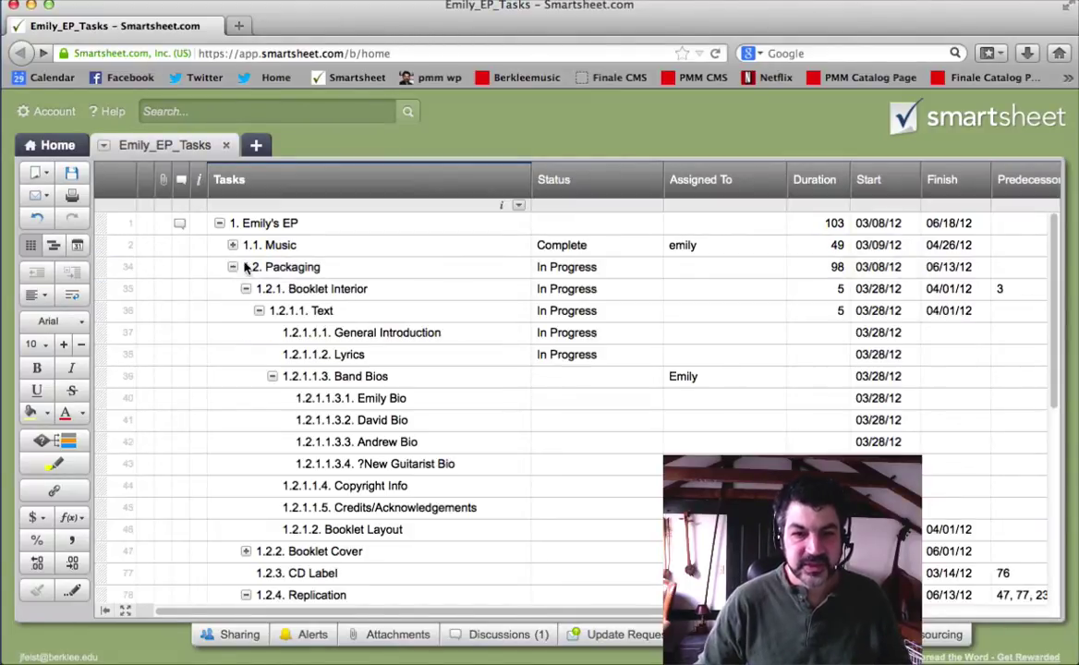
left_click(351, 312)
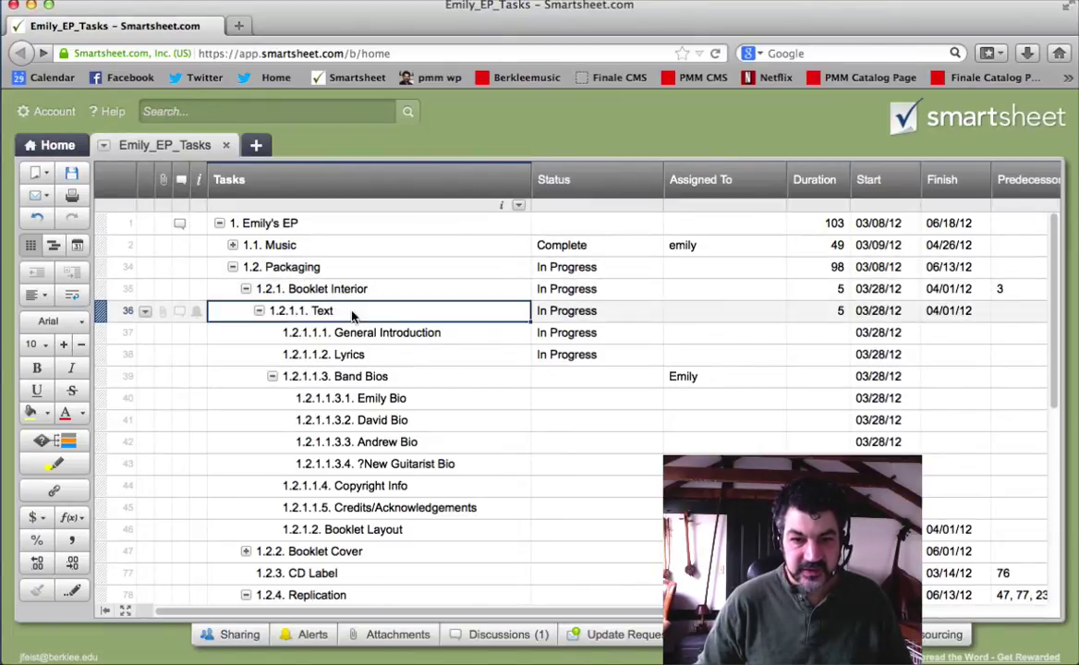
left_click(434, 333)
left_click(416, 353)
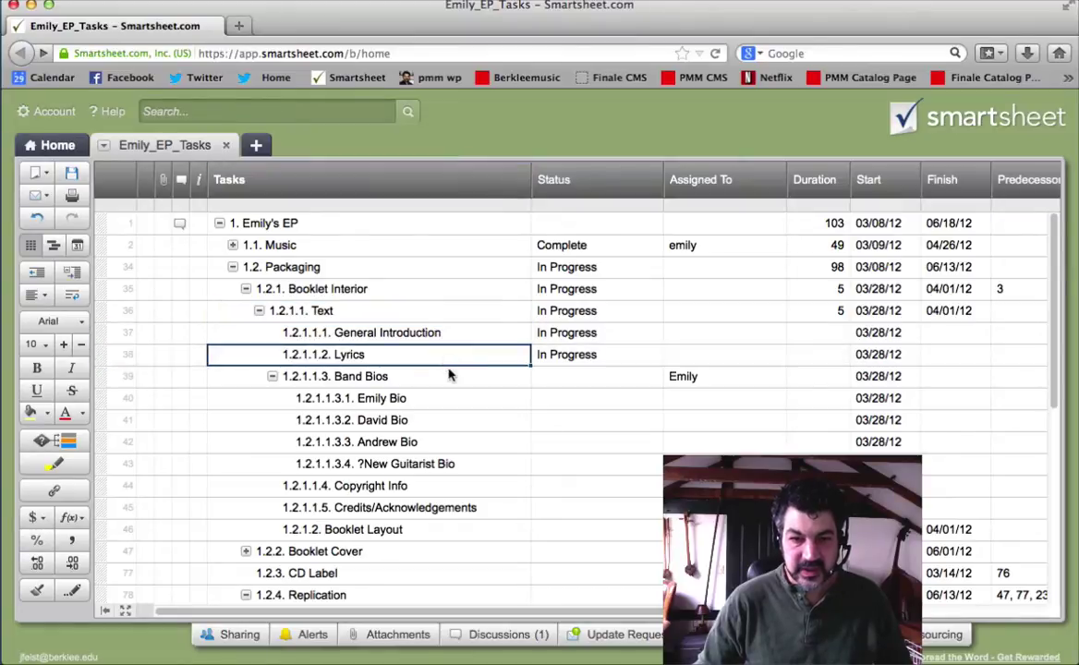
Insert a row below task 1.2.1.1.3.1 and enter task 1.2.1.1.3.1.1, asking the band member by first name if she has one
left_click(489, 398)
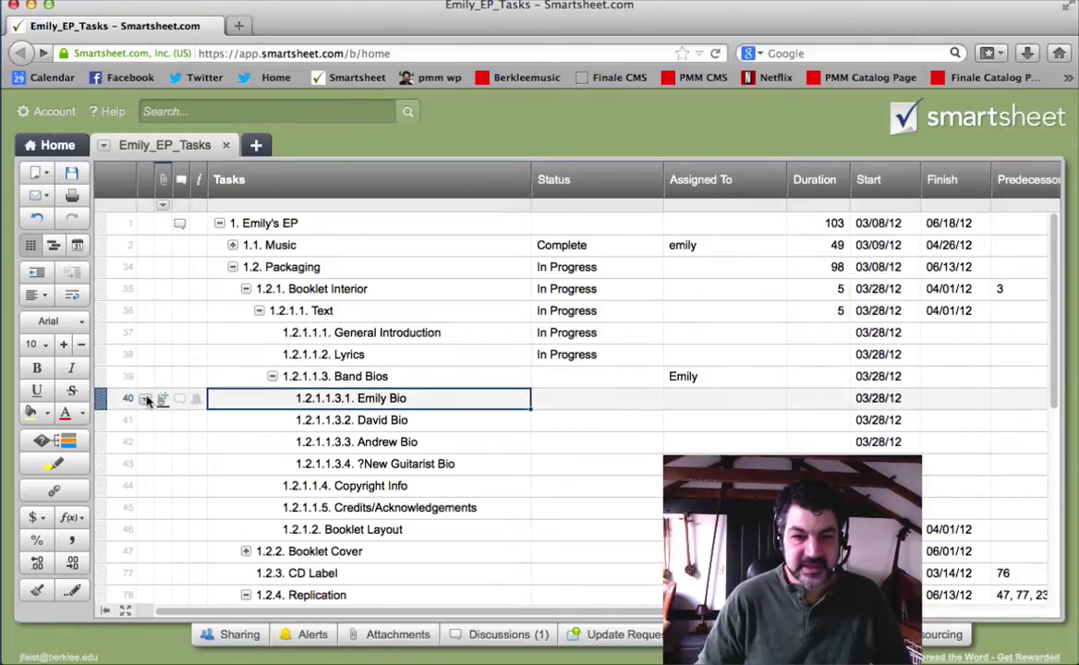
left_click(144, 399)
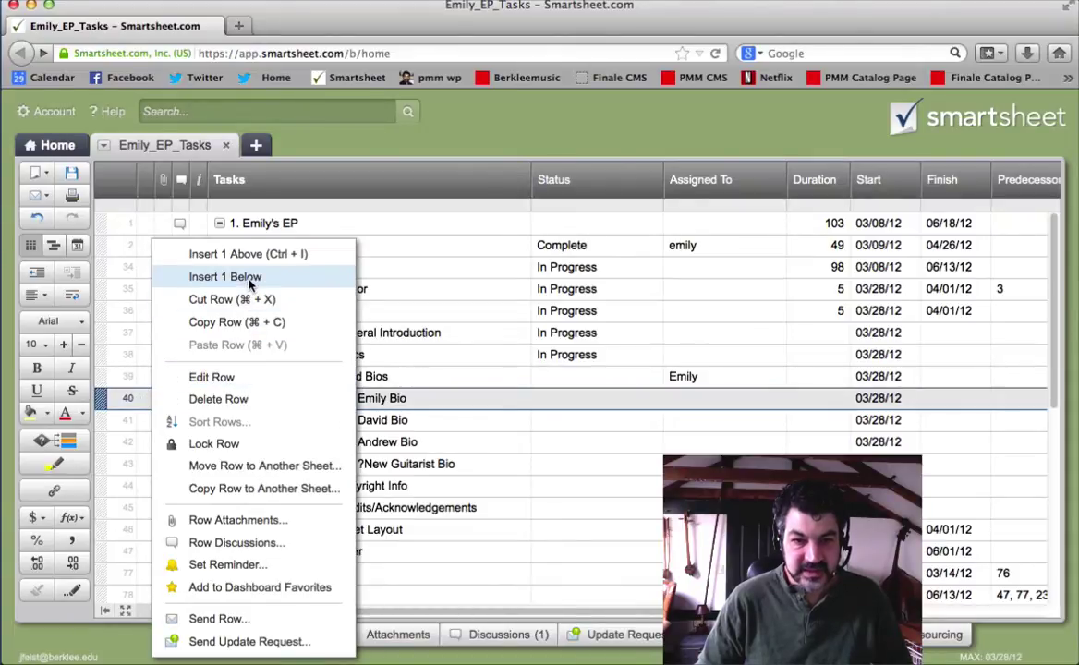
left_click(225, 276)
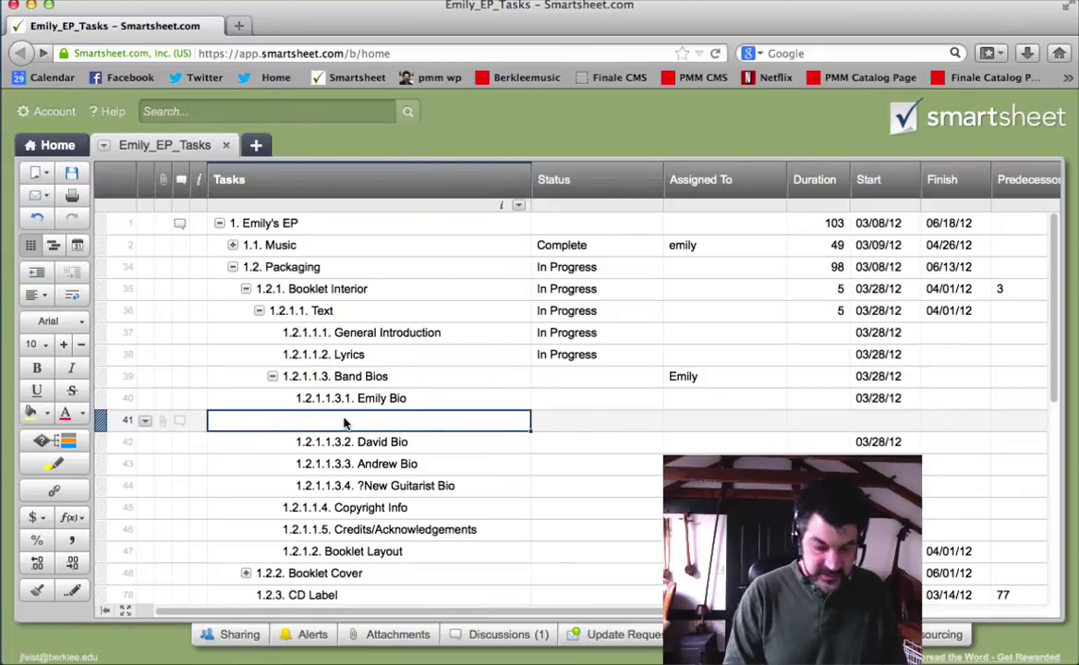
type("1")
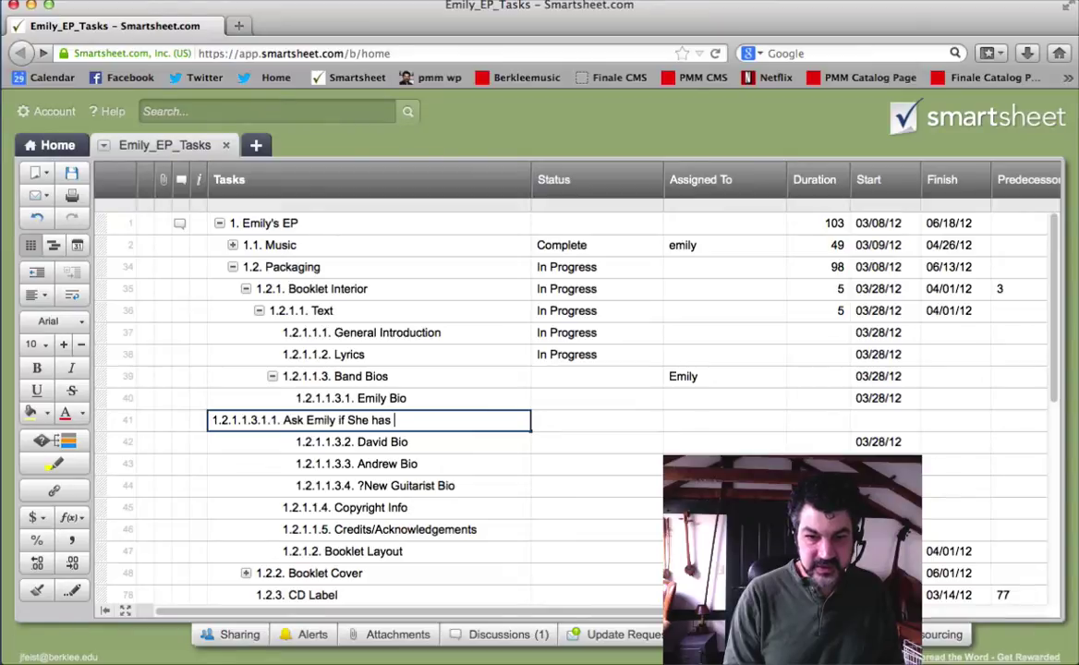
key("Return")
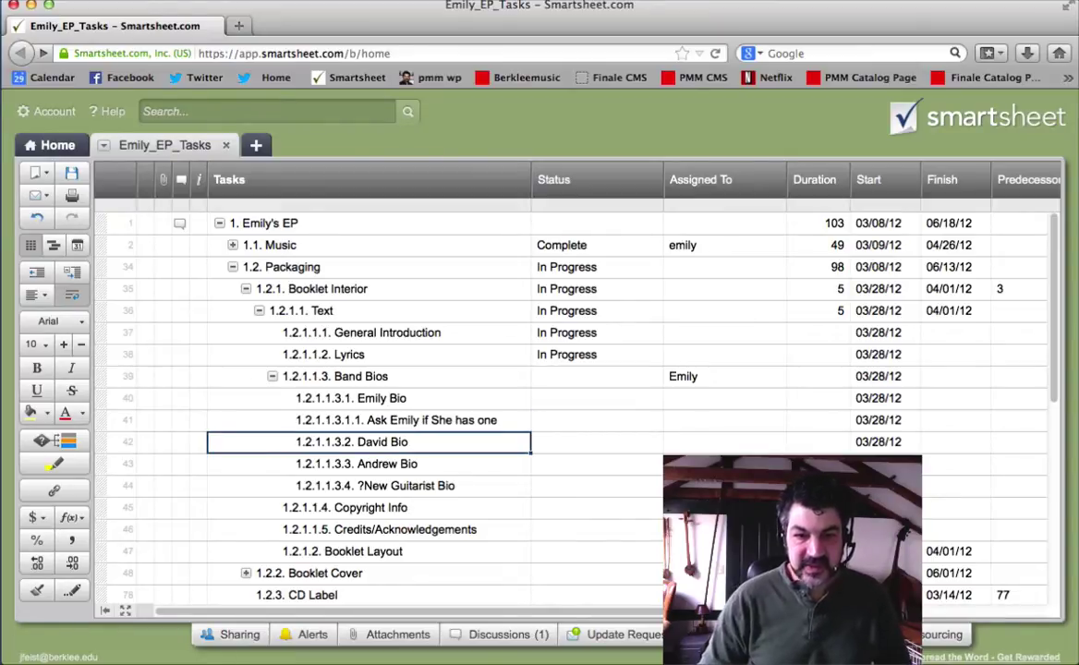
Indent task 1.2.1.1.3.1.1 one level so it becomes a subtask of bio task 1.2.1.1.3.1
left_click(356, 420)
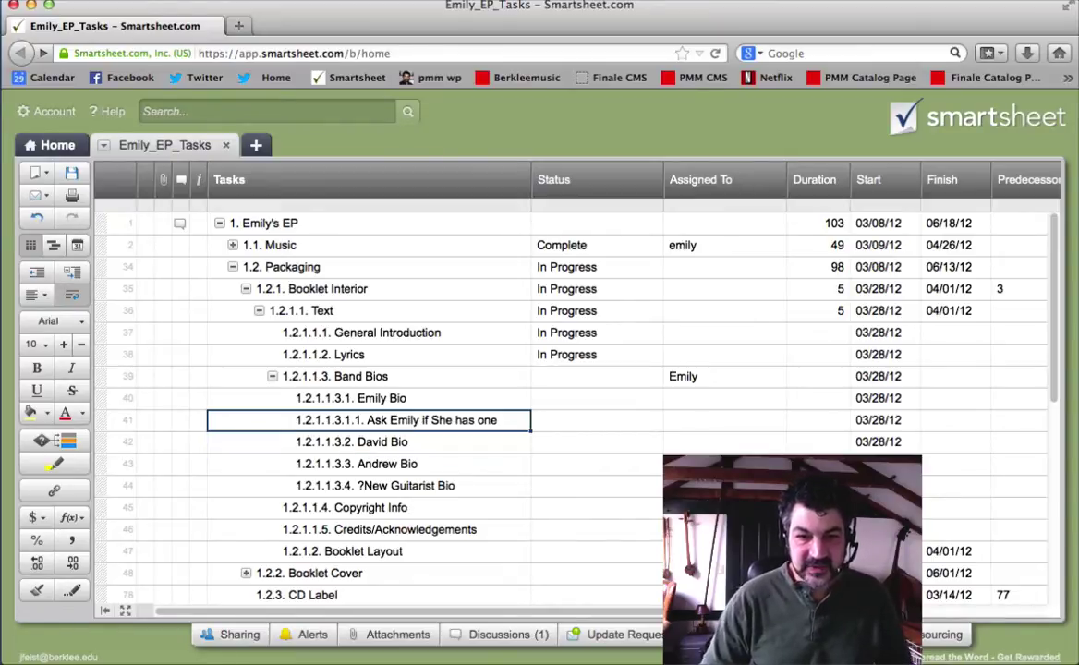
left_click(71, 274)
left_click(424, 403)
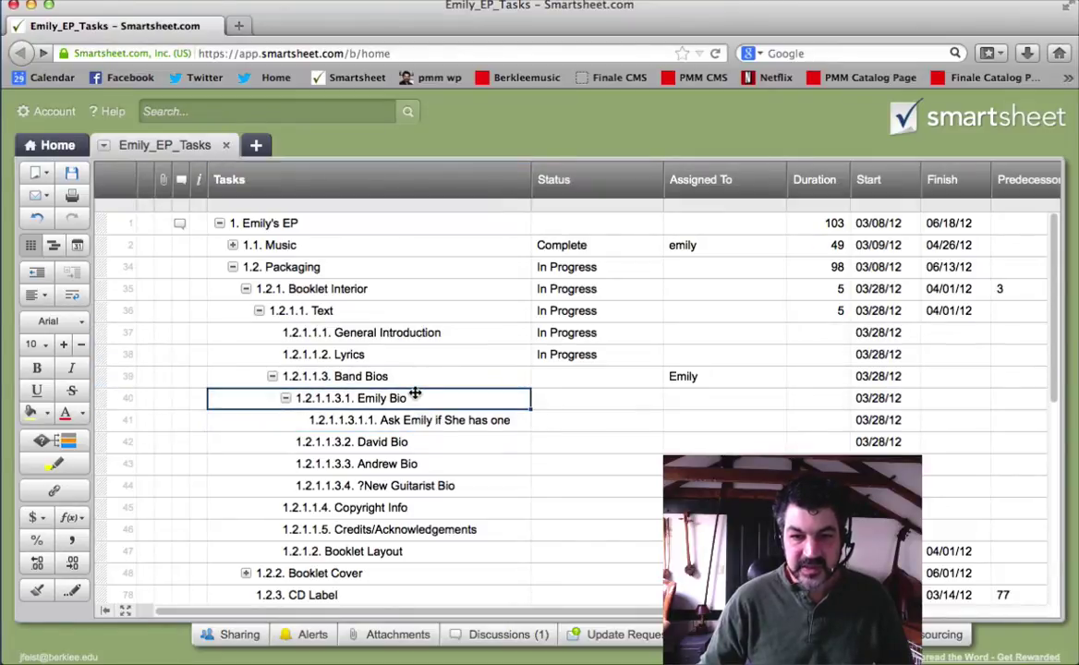
Set the status of subtask 1.2.1.1.3.1.1 to In Progress
left_click(448, 422)
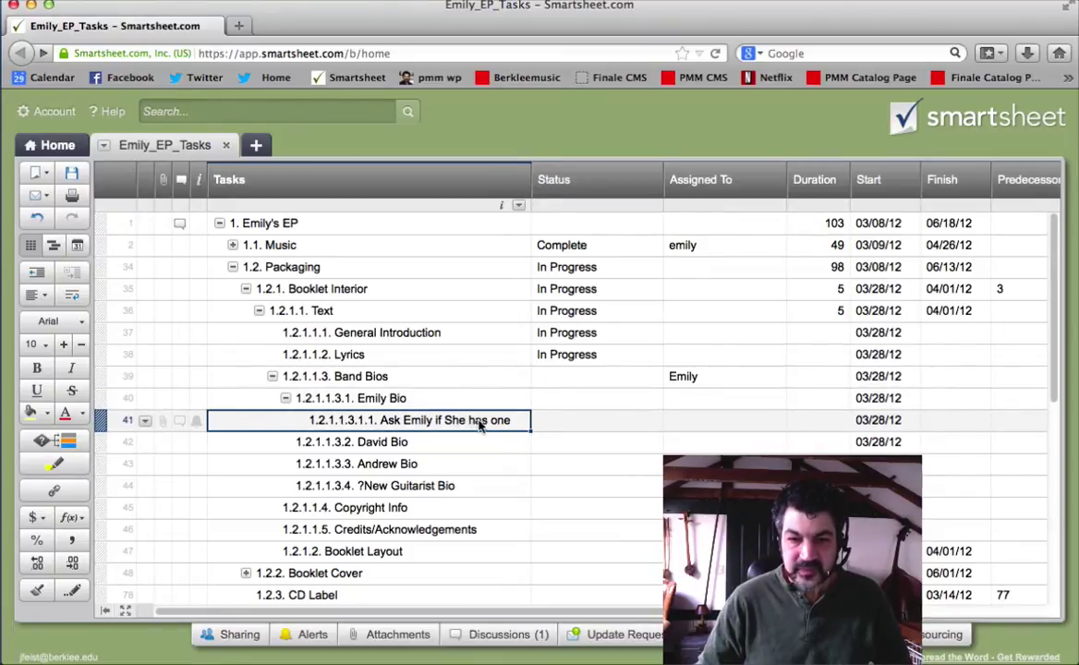
left_click(565, 418)
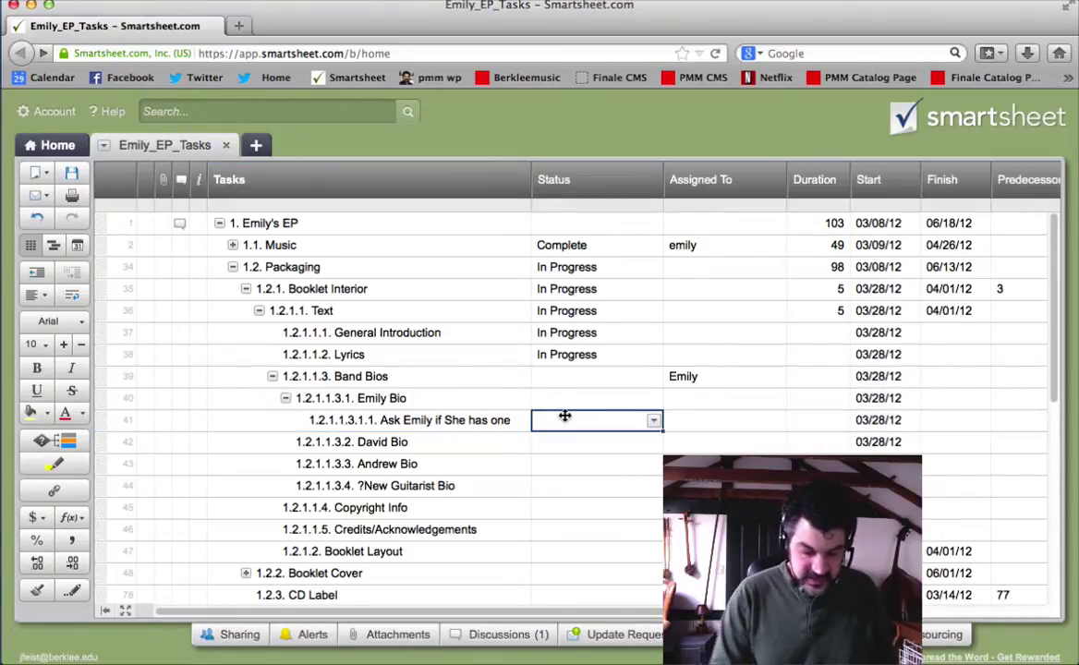
type("I")
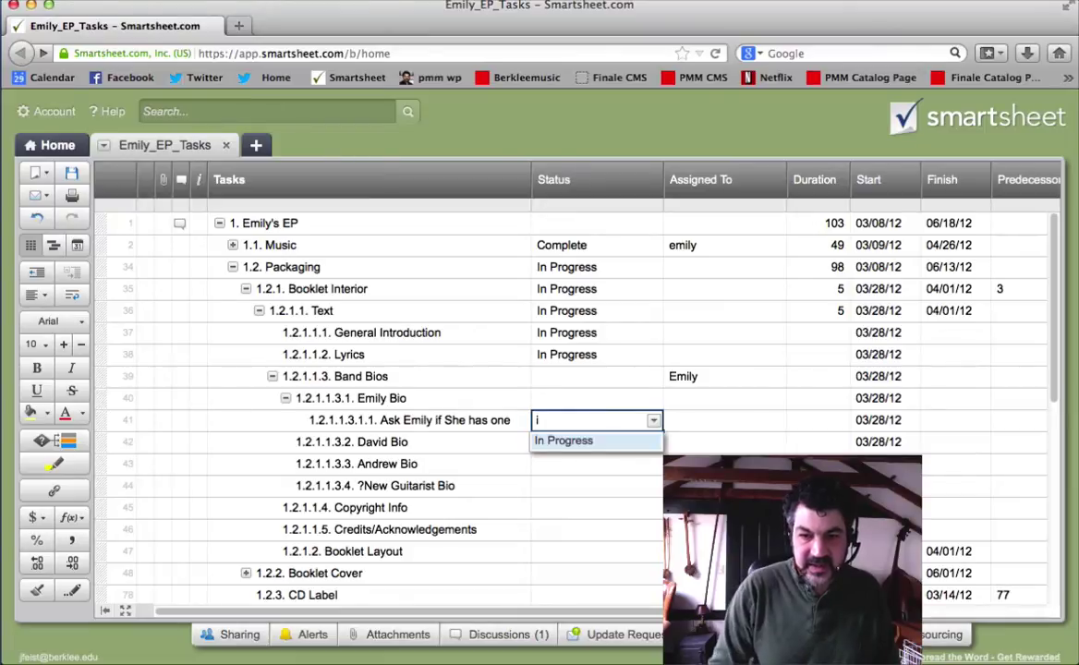
key("Return")
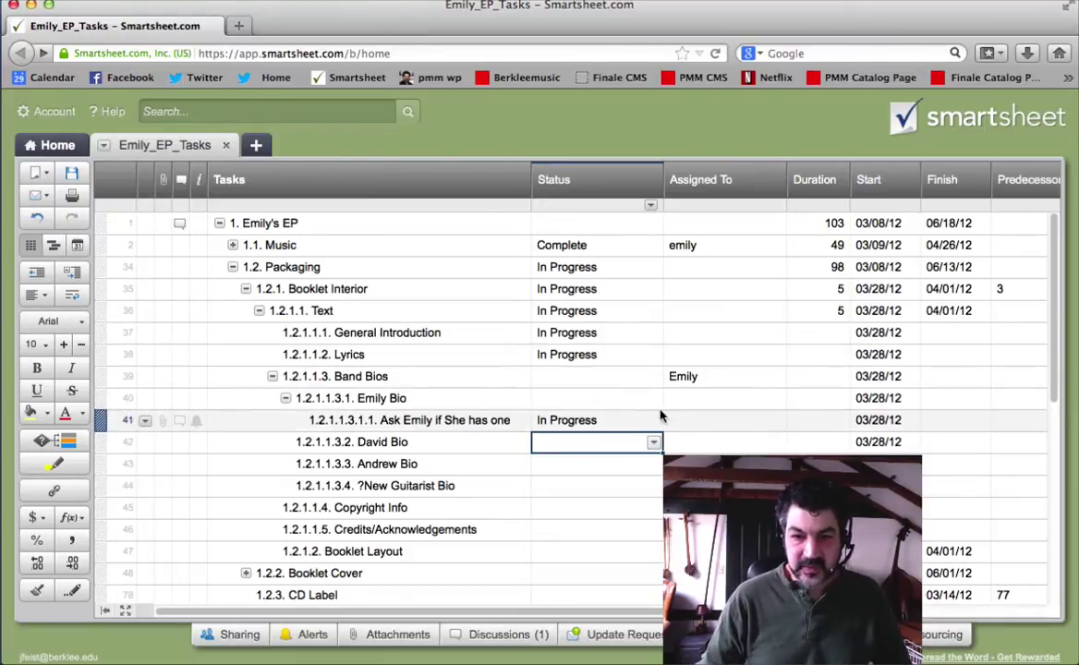
Assign subtask 1.2.1.1.3.1.1 to the account owner by picking the matching contact
left_click(669, 420)
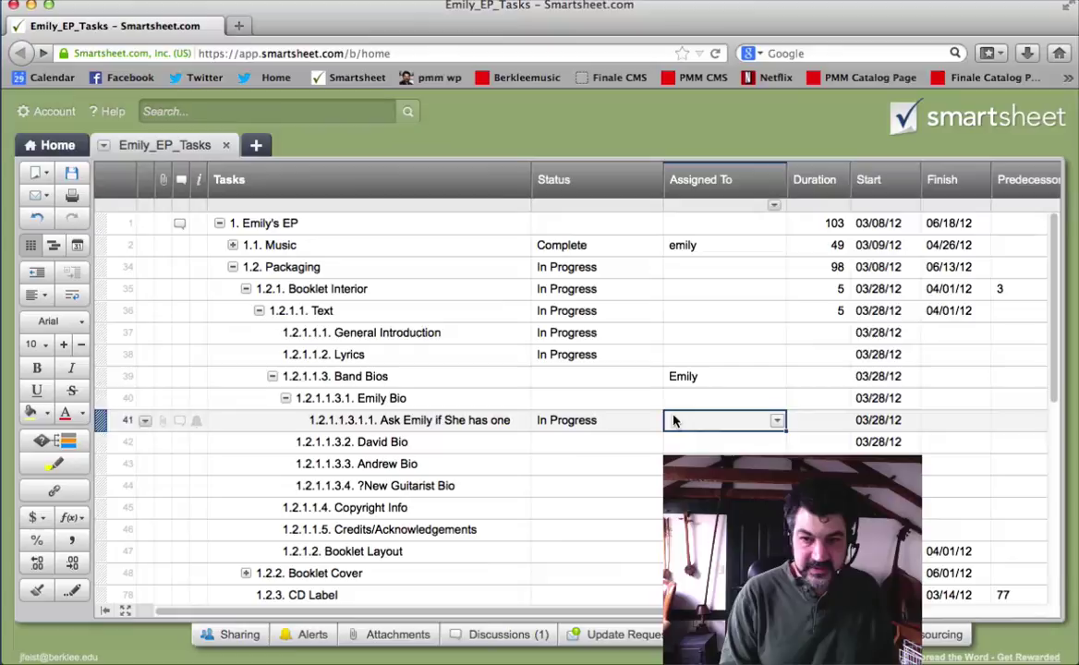
type("jfe")
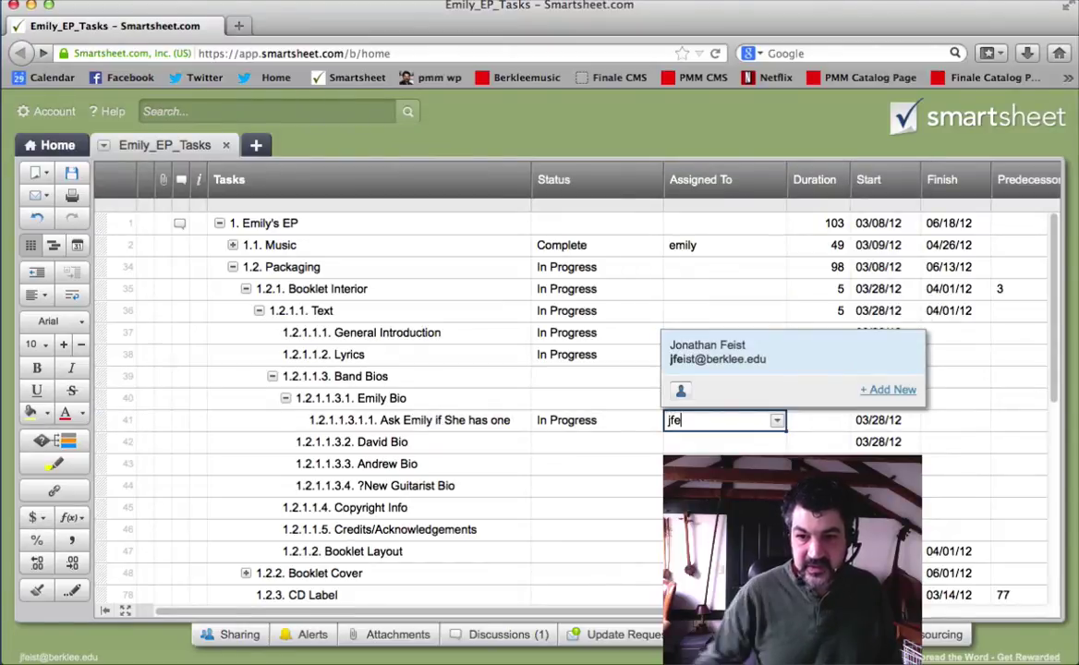
left_click(731, 357)
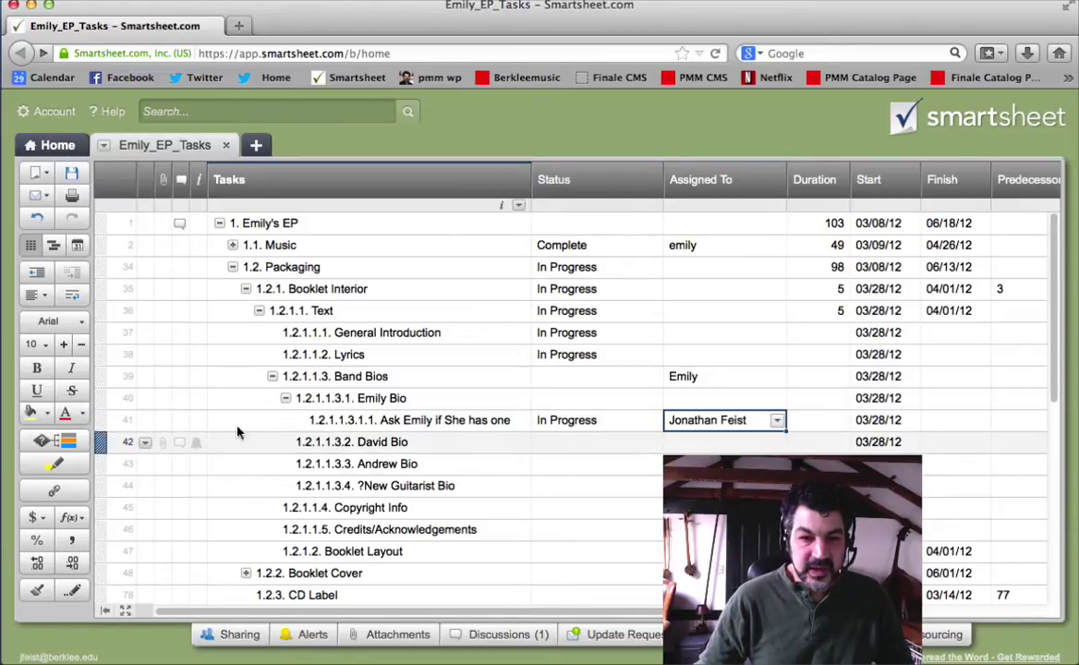
Insert a row below subtask 1.2.1.1.3.1.1 and enter task 1.2.1.1.3.1.2 for drafting the band member's bio, named with her first name
left_click(145, 420)
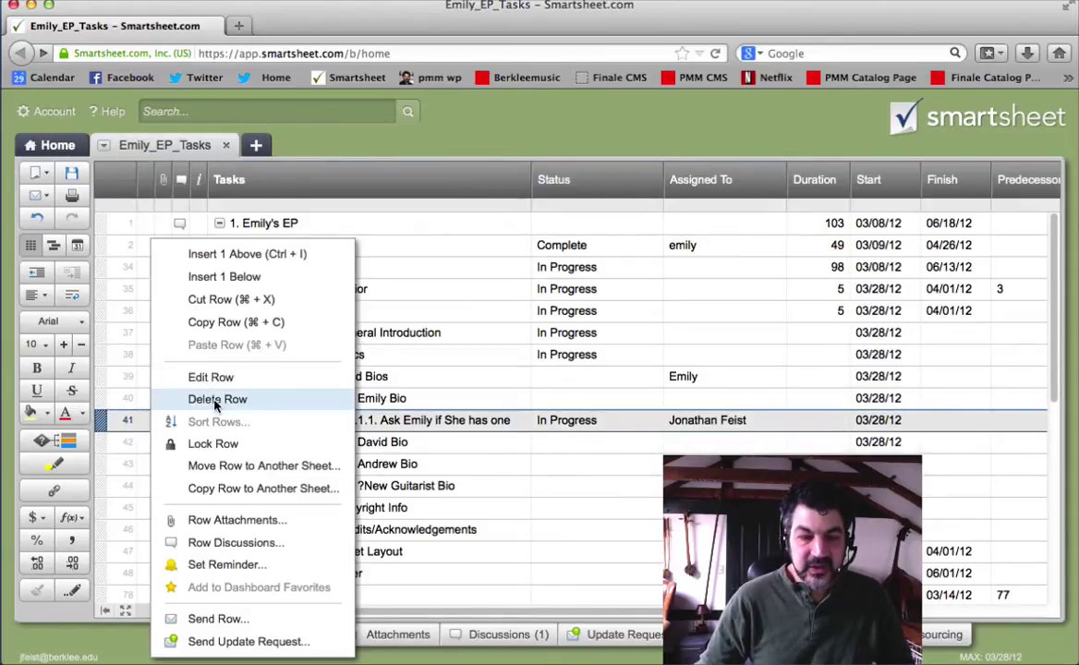
left_click(225, 277)
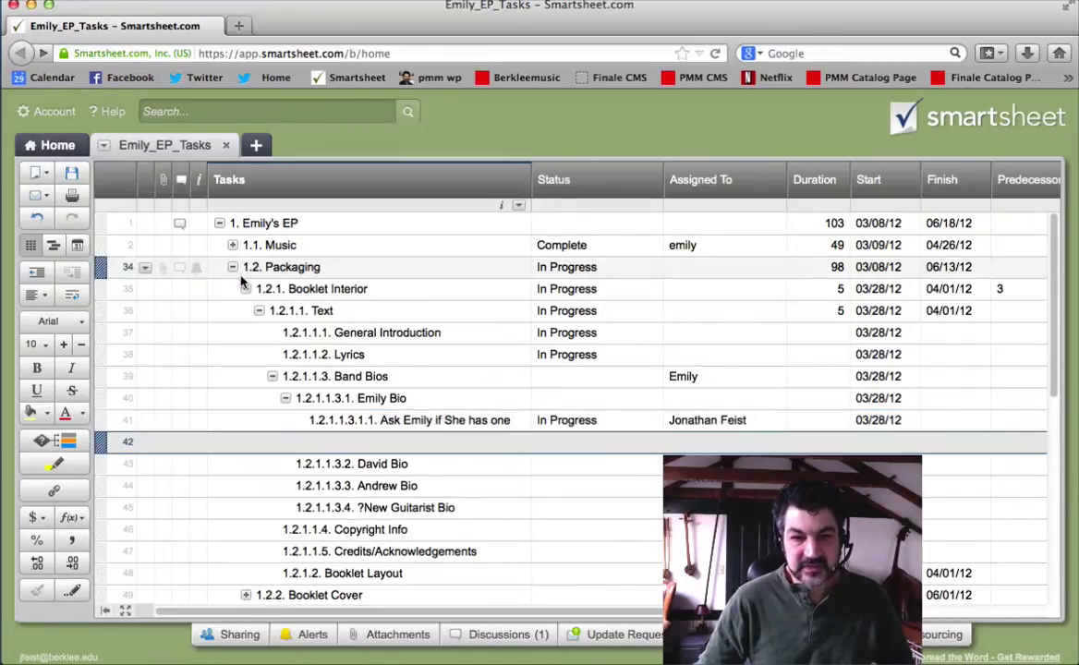
left_click(356, 420)
left_click(357, 420)
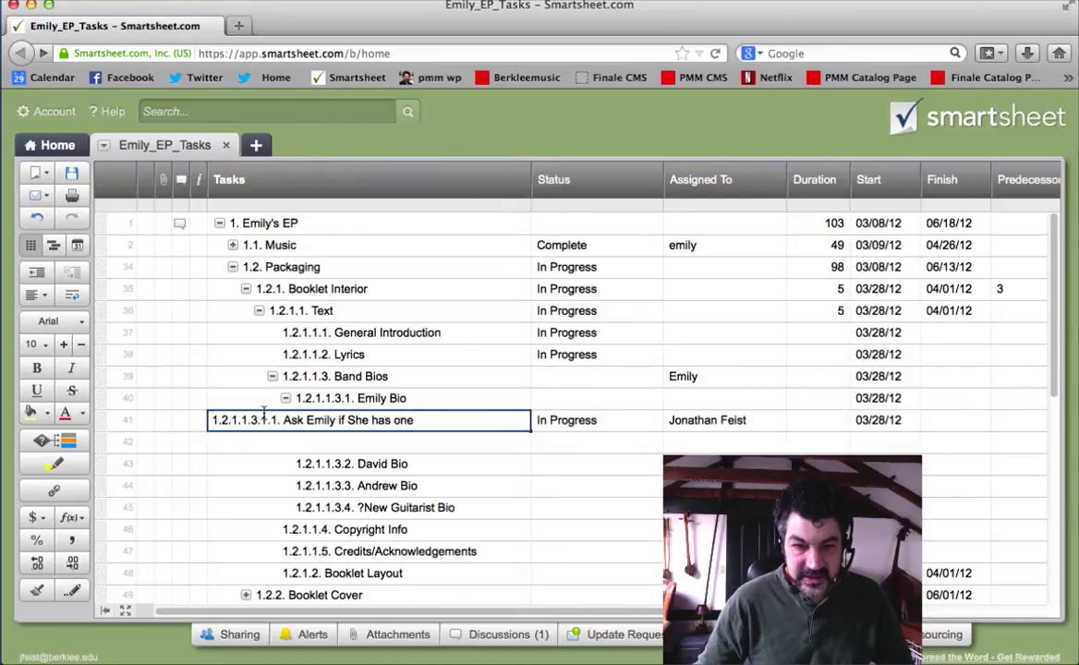
left_click_drag(268, 420, 208, 421)
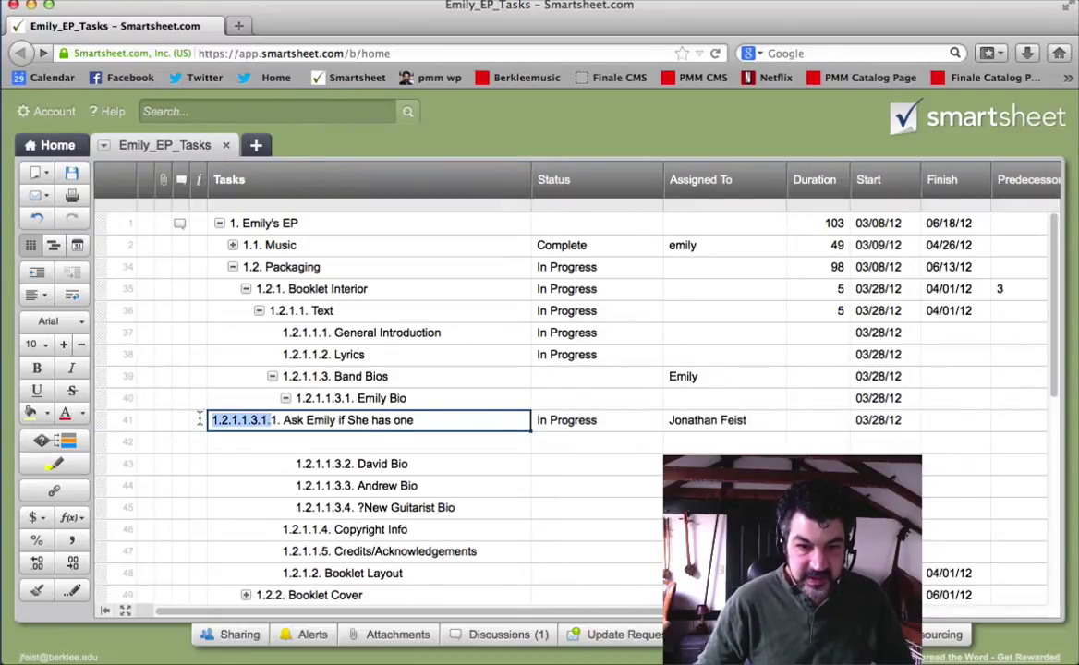
left_click(305, 443)
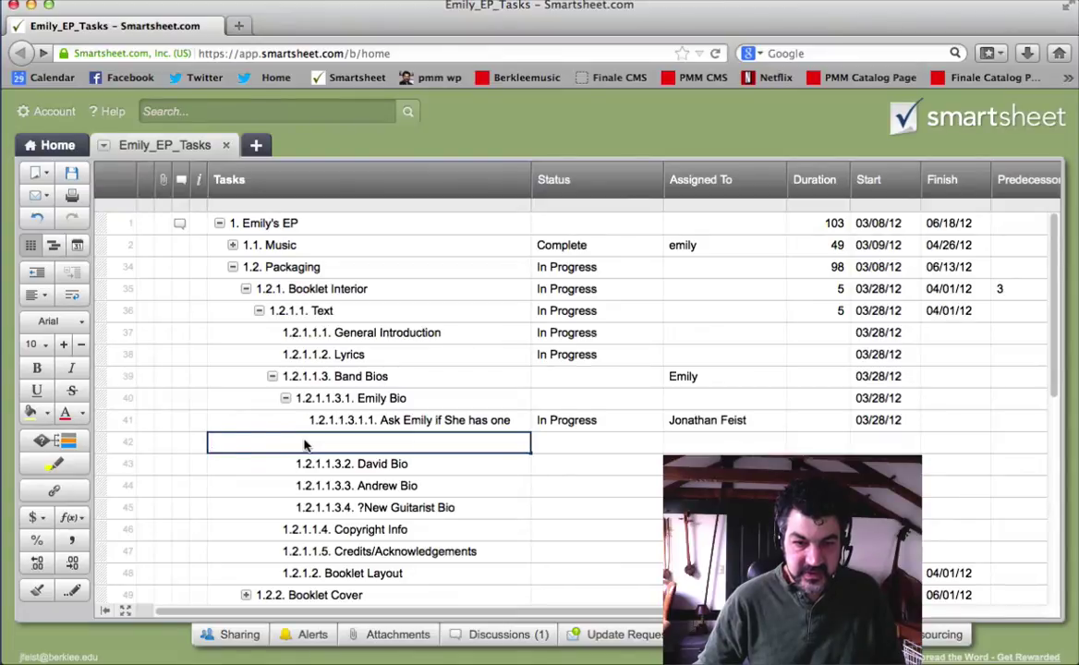
type("1.2.1.1.3.1.")
type("2")
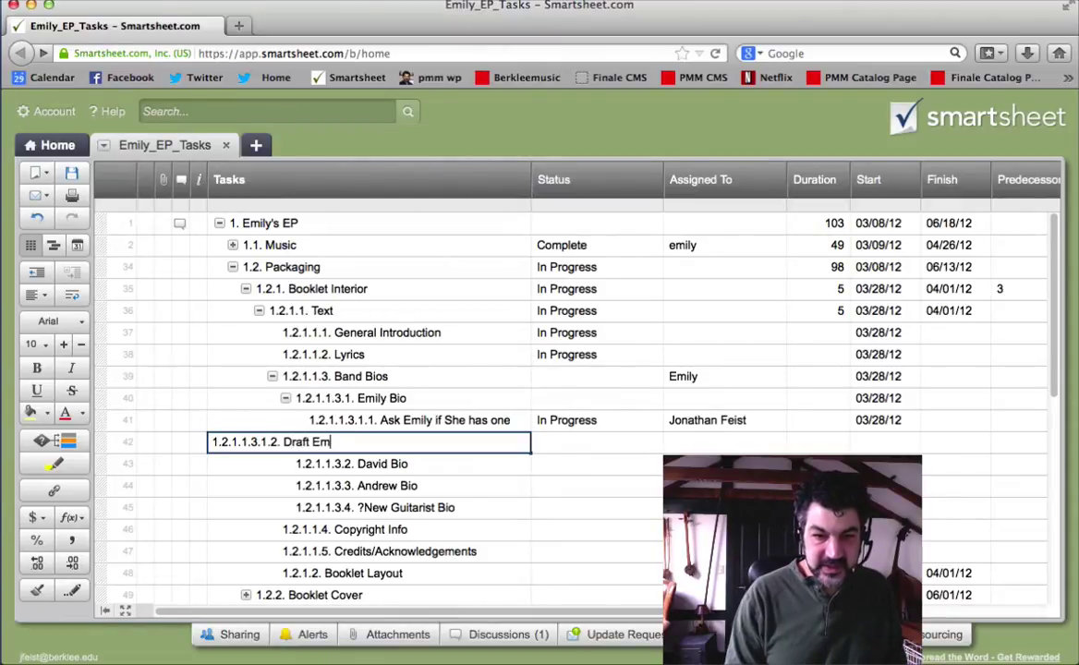
type(". Draft Emily Bio")
key("Return")
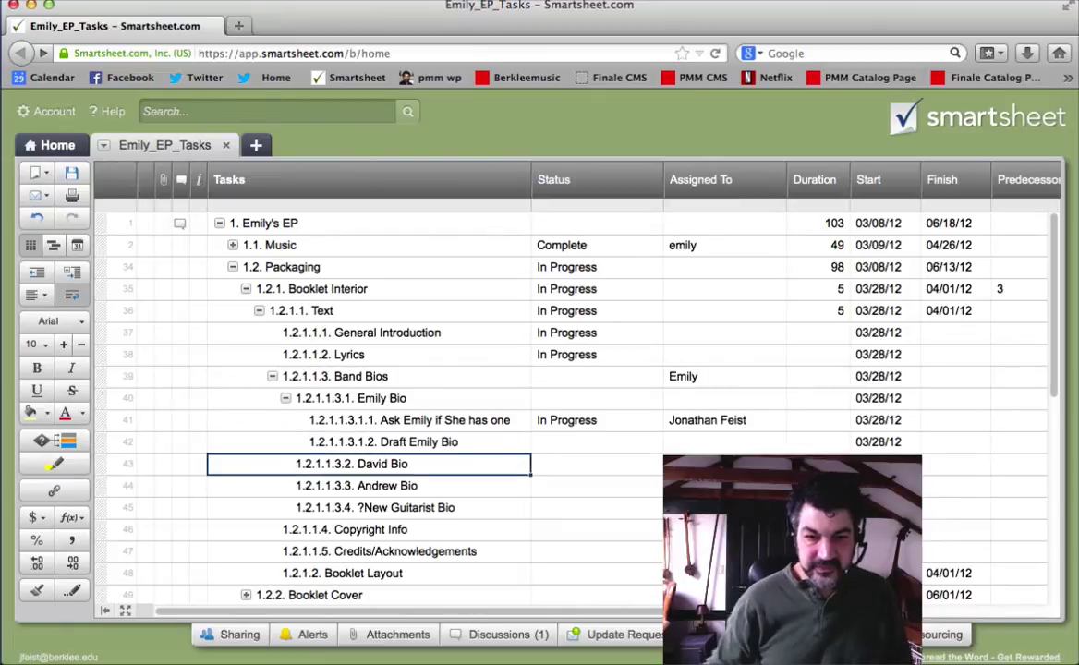
left_click(573, 440)
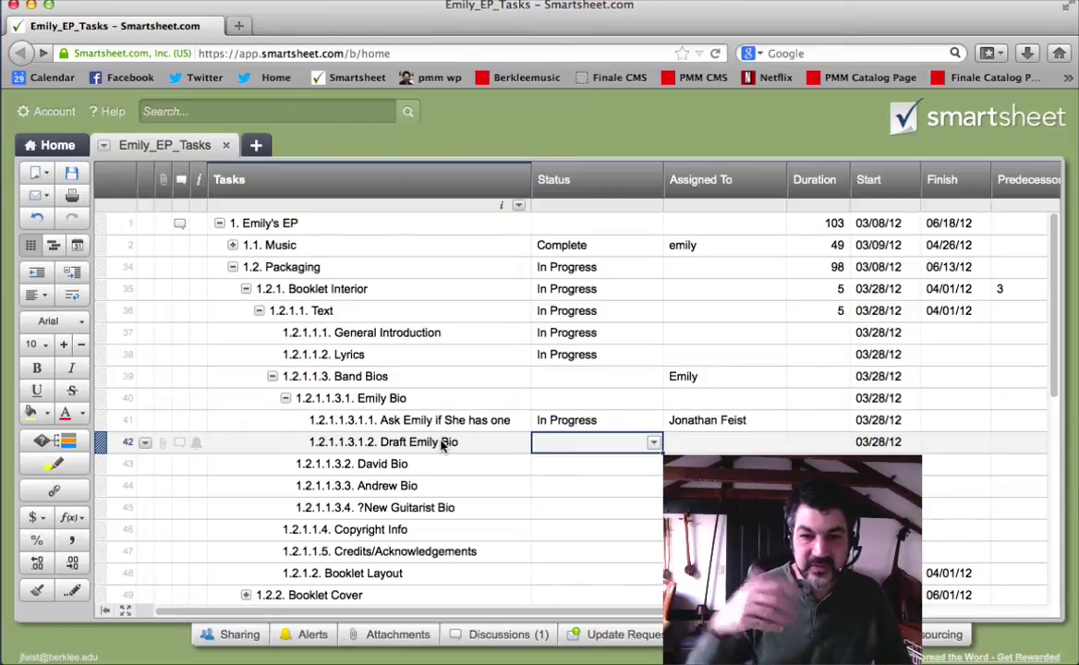
left_click(551, 471)
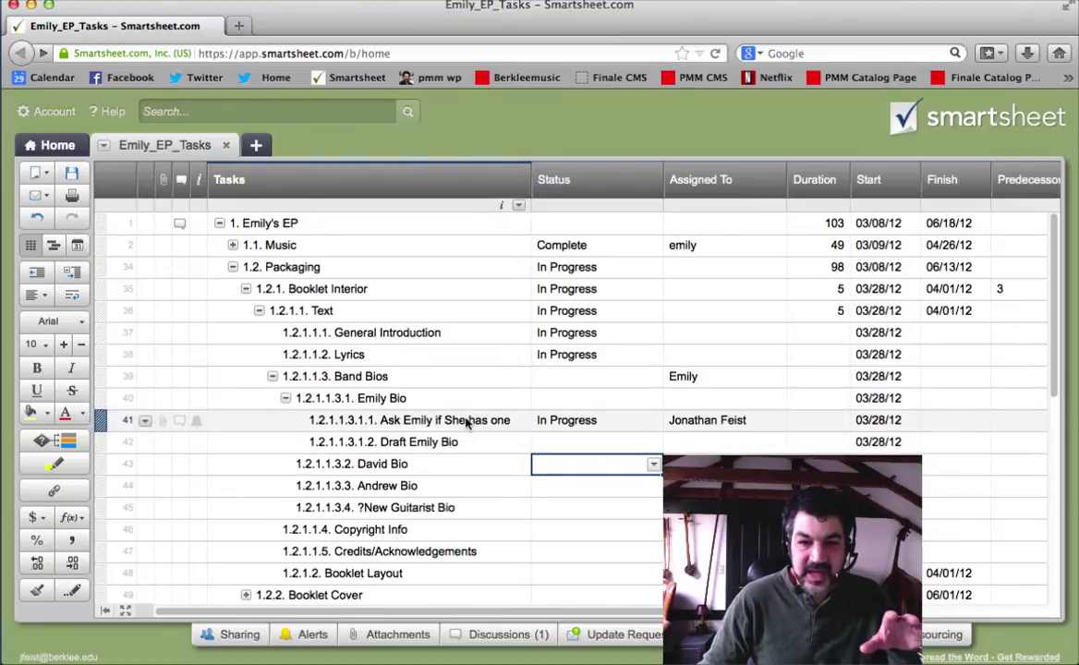
left_click(442, 403)
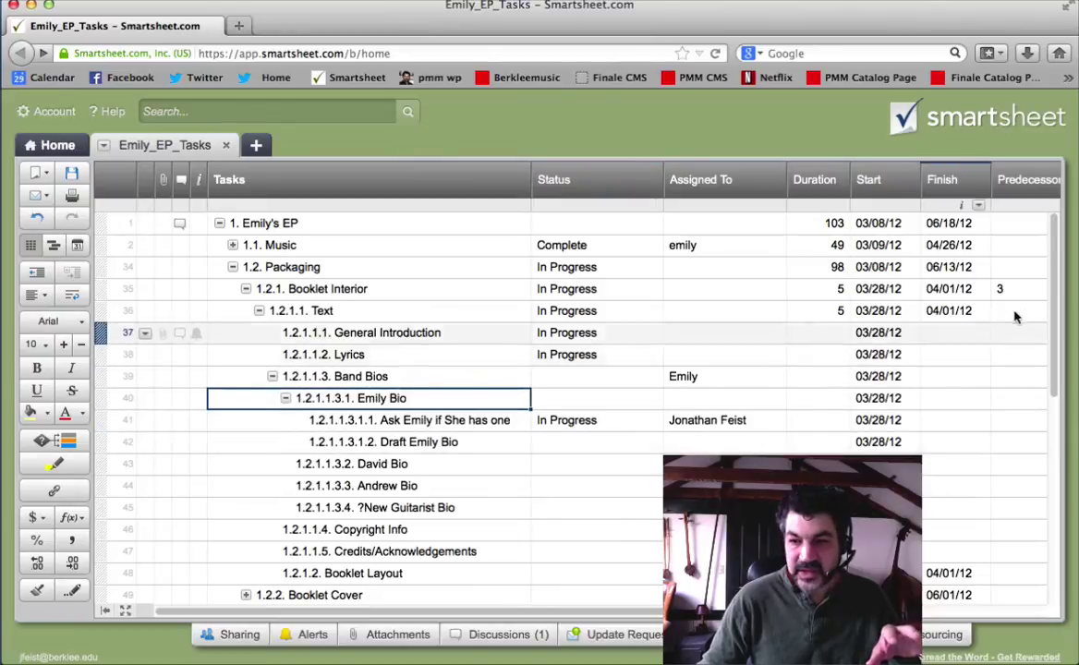
left_click_drag(1051, 309, 1035, 353)
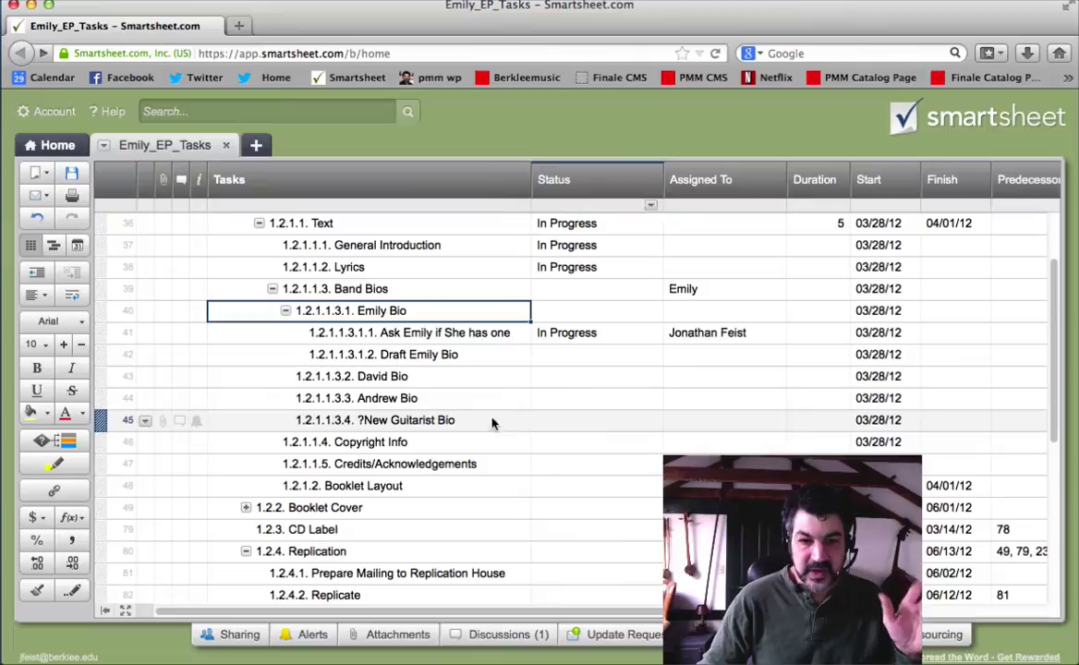
scroll(286, 285, "up", 3)
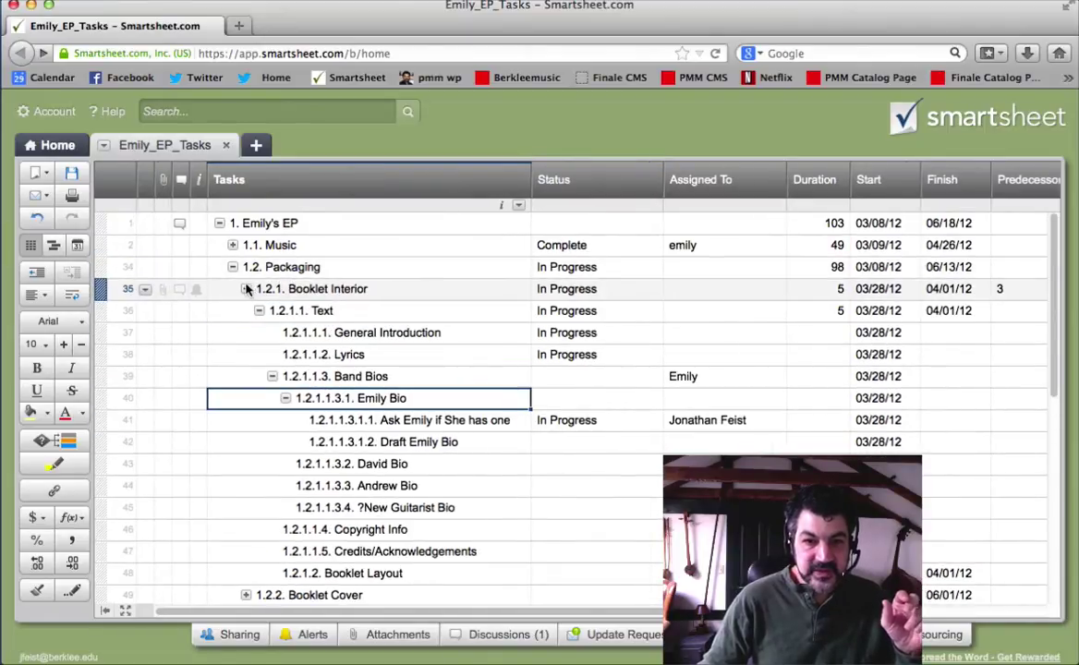
Collapse task 1.2. Packaging and review the Music and Packaging branches at the outline's top level
left_click(232, 267)
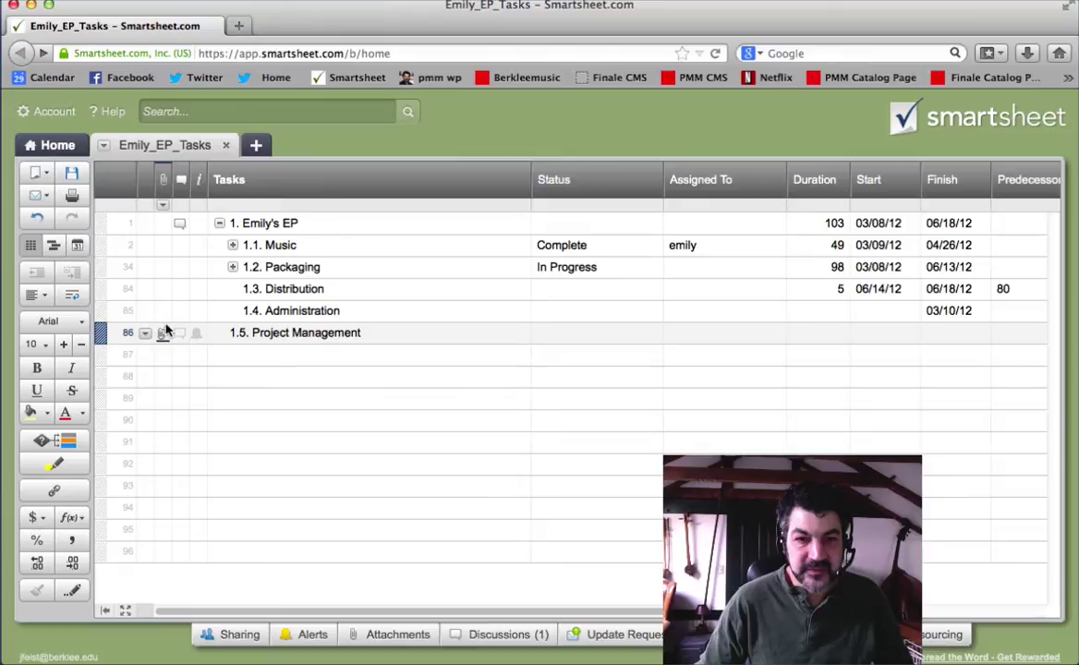
left_click(282, 245)
left_click(290, 267)
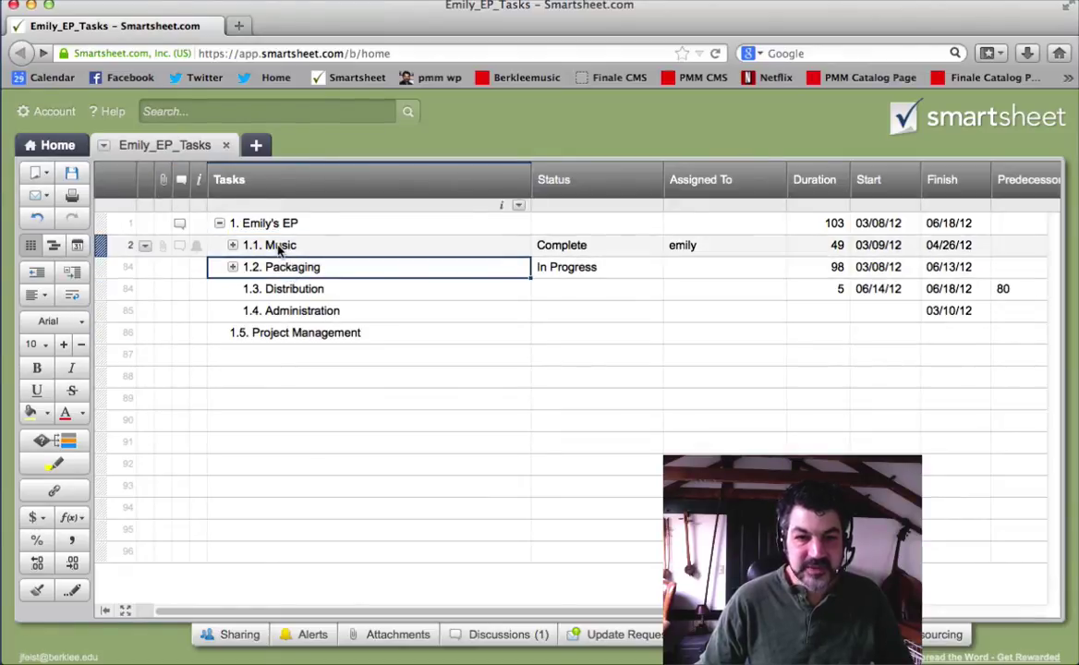
left_click(283, 247)
left_click(277, 263)
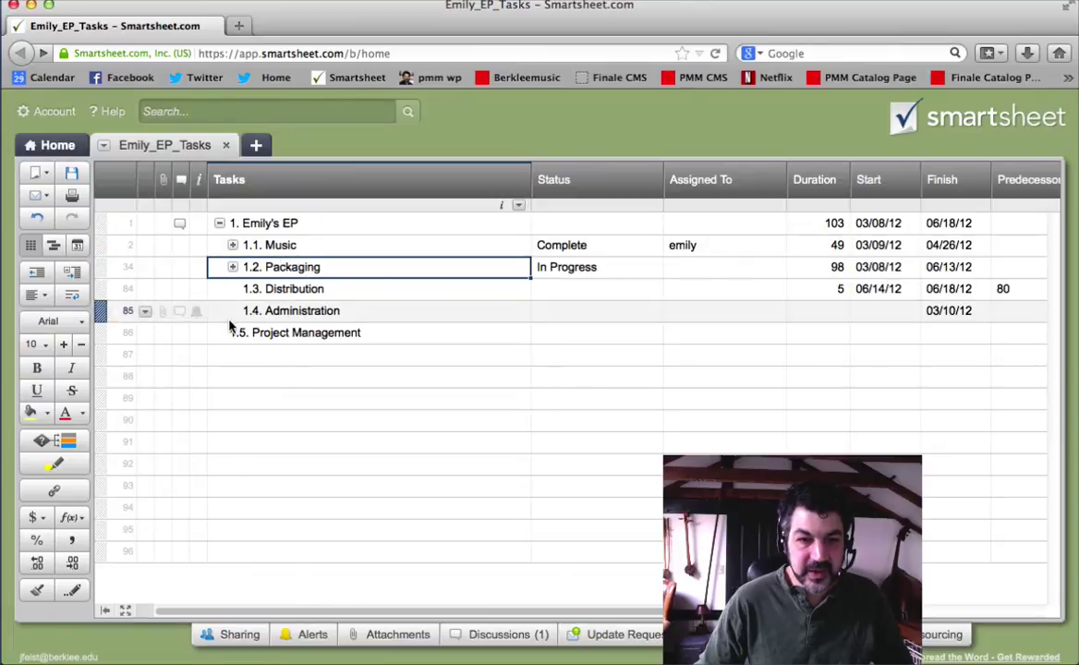